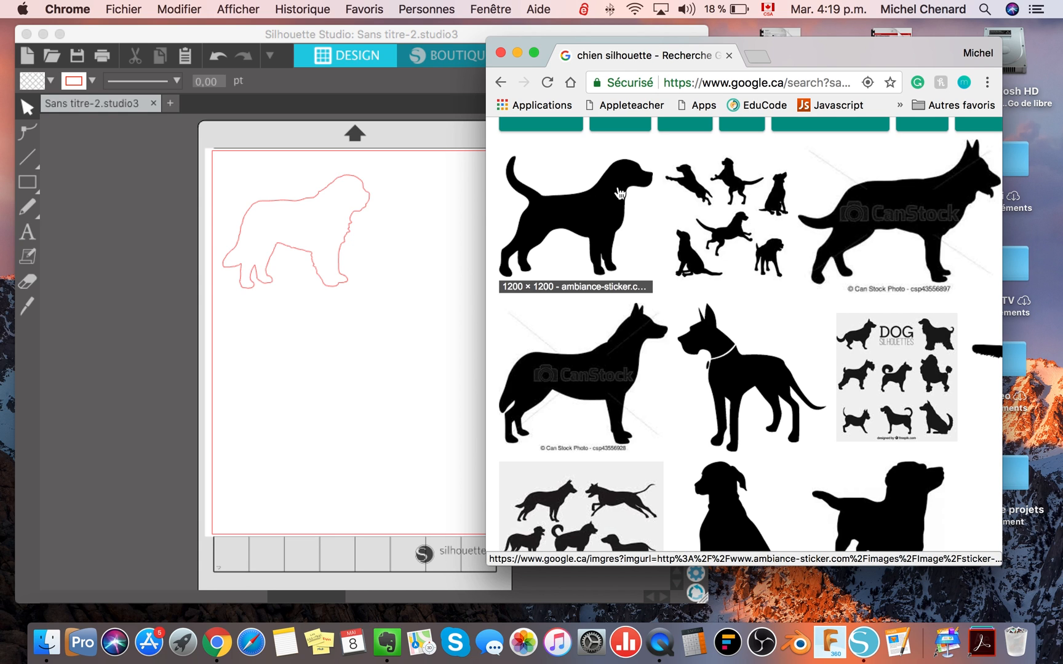
Step: Examine the image results for "chien silhouette" to find a suitable solid black dog silhouette
{"action": "scroll", "coordinate": [612, 196], "scroll_direction": "up", "scroll_amount": 5}
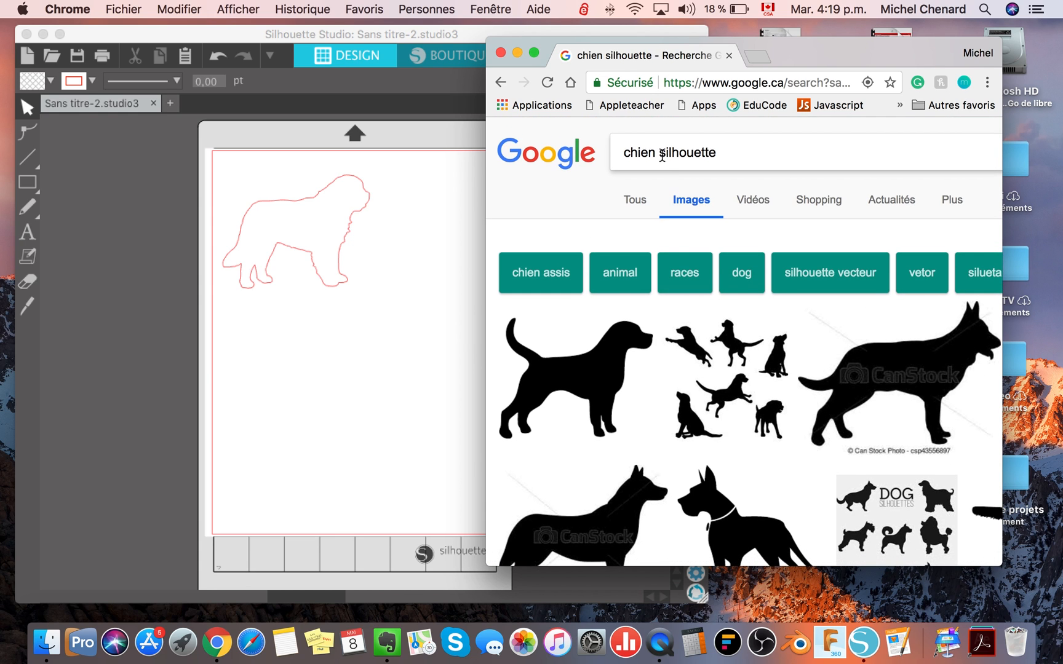
{"action": "double_click", "coordinate": [662, 153]}
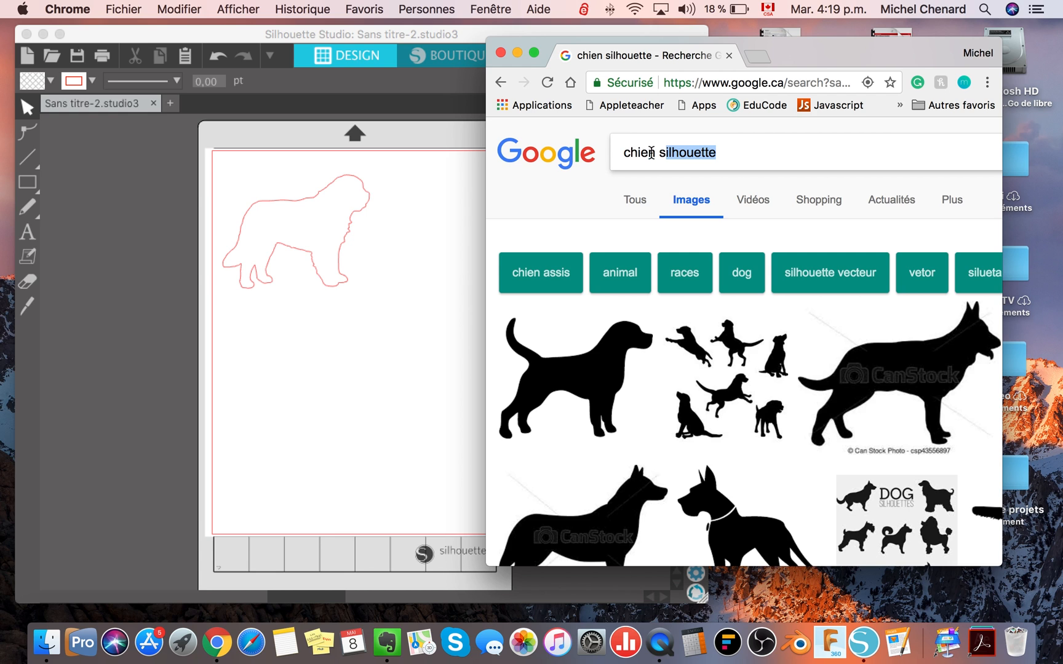
{"action": "double_click", "coordinate": [651, 153]}
{"action": "scroll", "coordinate": [615, 308], "scroll_direction": "down", "scroll_amount": 3}
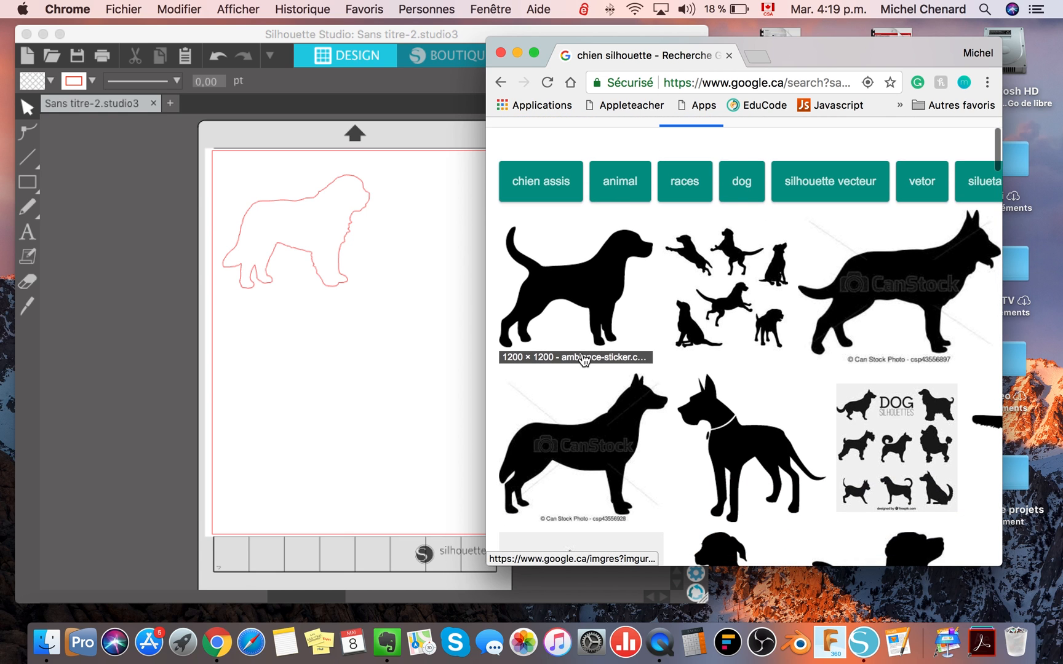
{"action": "scroll", "coordinate": [583, 360], "scroll_direction": "down", "scroll_amount": 1}
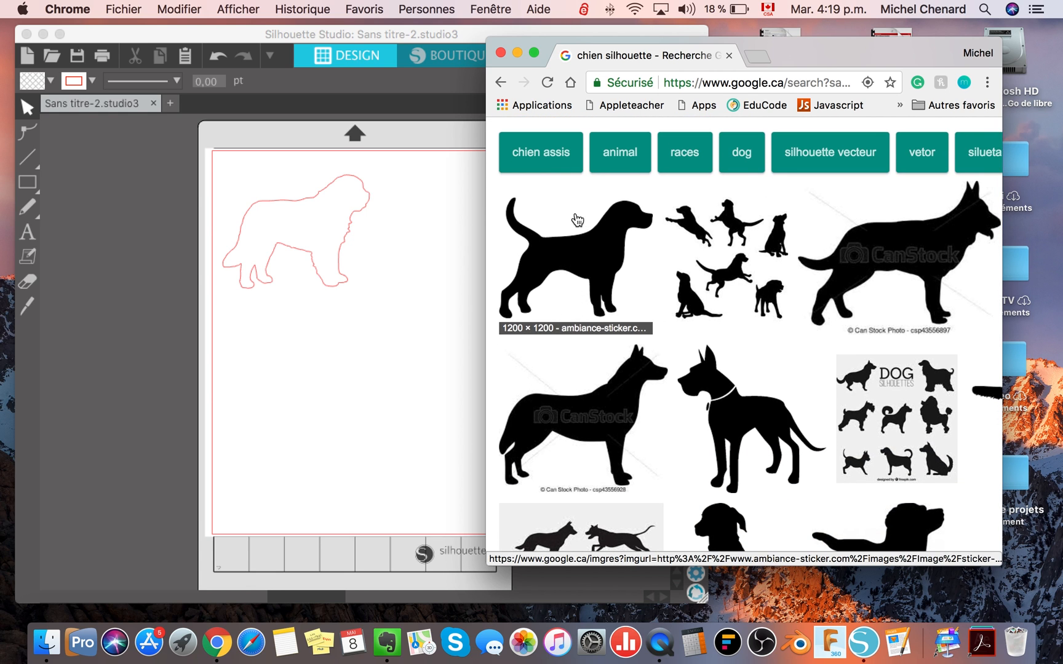
{"action": "scroll", "coordinate": [596, 267], "scroll_direction": "down", "scroll_amount": 5}
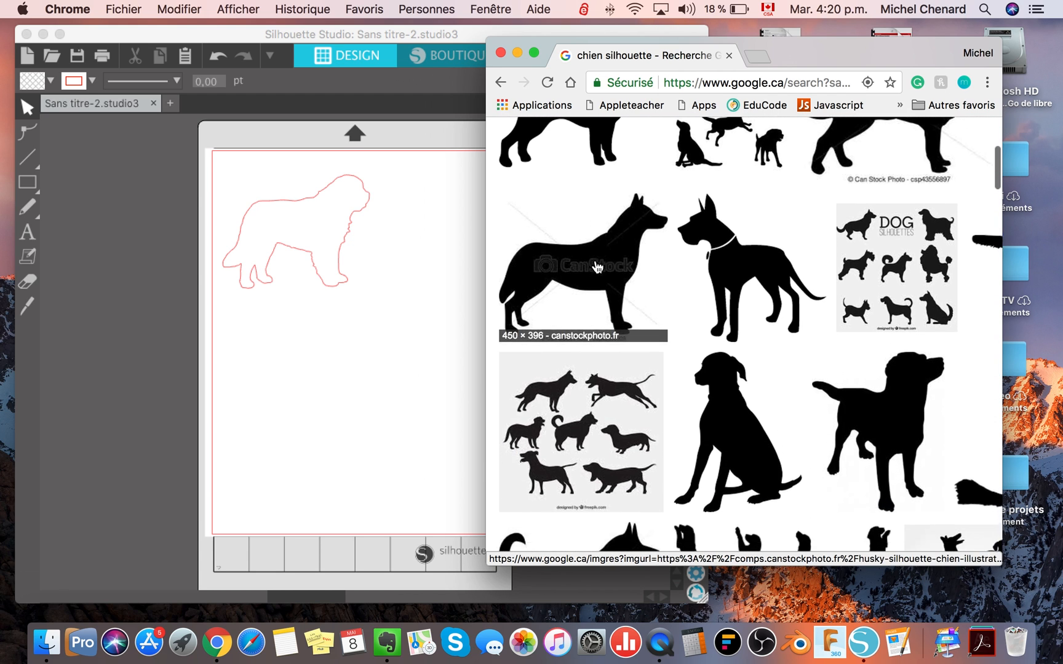
{"action": "scroll", "coordinate": [595, 267], "scroll_direction": "up", "scroll_amount": 2}
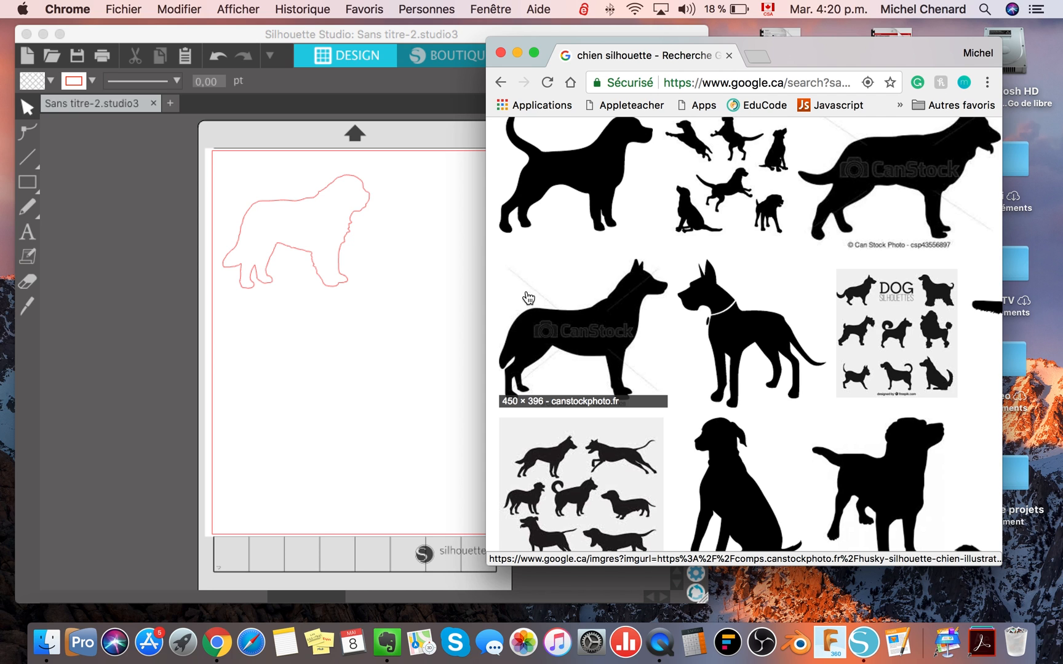
{"action": "scroll", "coordinate": [600, 332], "scroll_direction": "up", "scroll_amount": 2}
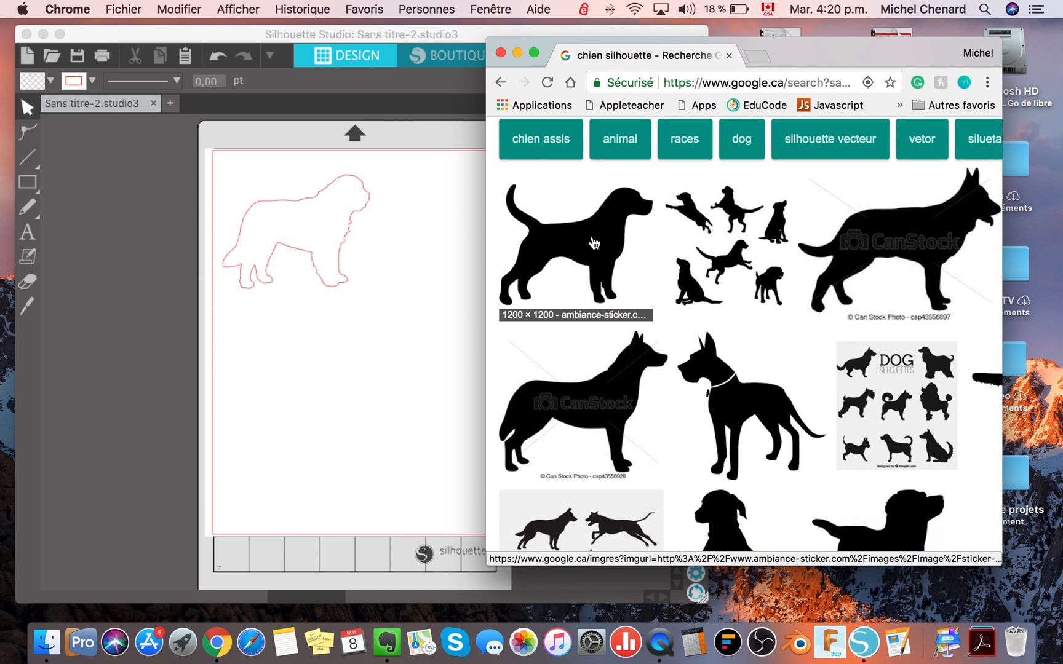
{"action": "scroll", "coordinate": [738, 384], "scroll_direction": "down", "scroll_amount": 2}
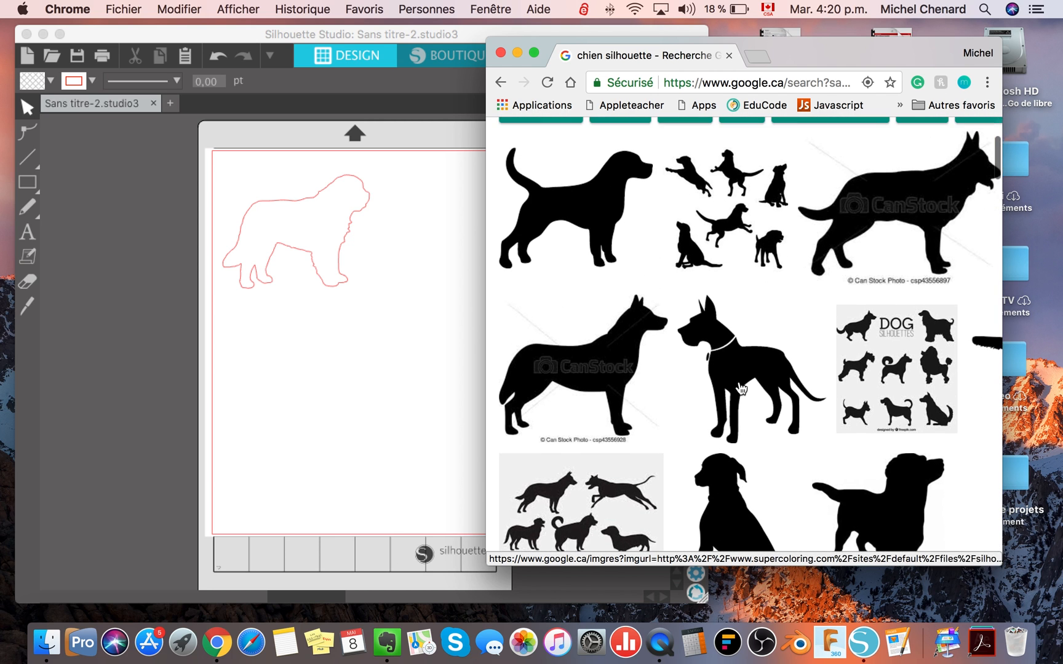
{"action": "scroll", "coordinate": [585, 215], "scroll_direction": "up", "scroll_amount": 1}
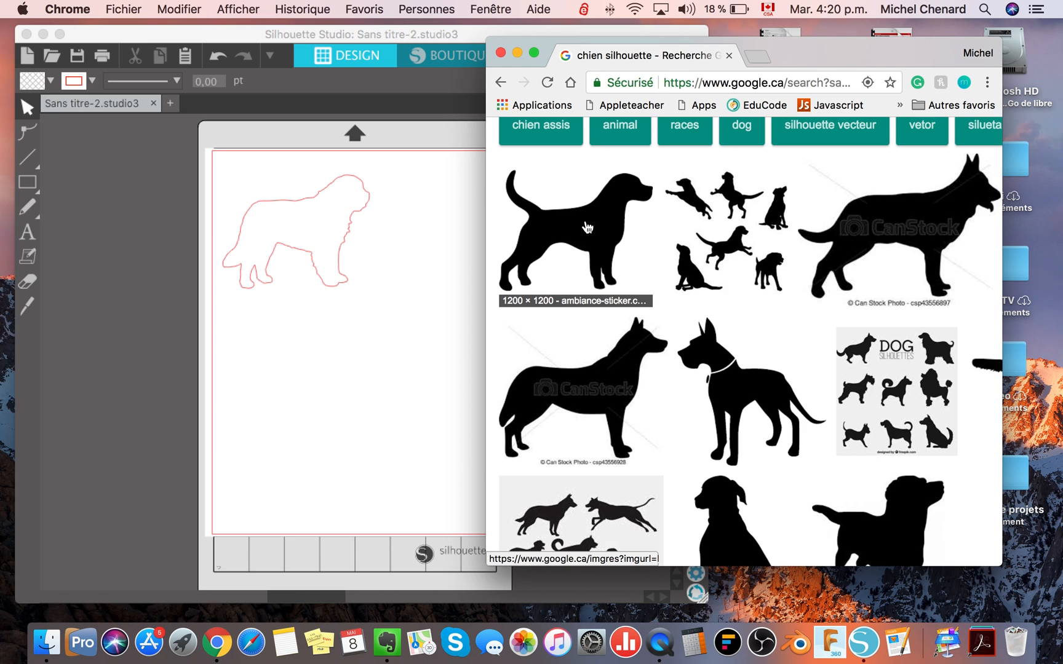
Step: Open the first standing dog silhouette from ambiance-sticker and start saving its image to disk
{"action": "left_click", "coordinate": [587, 227]}
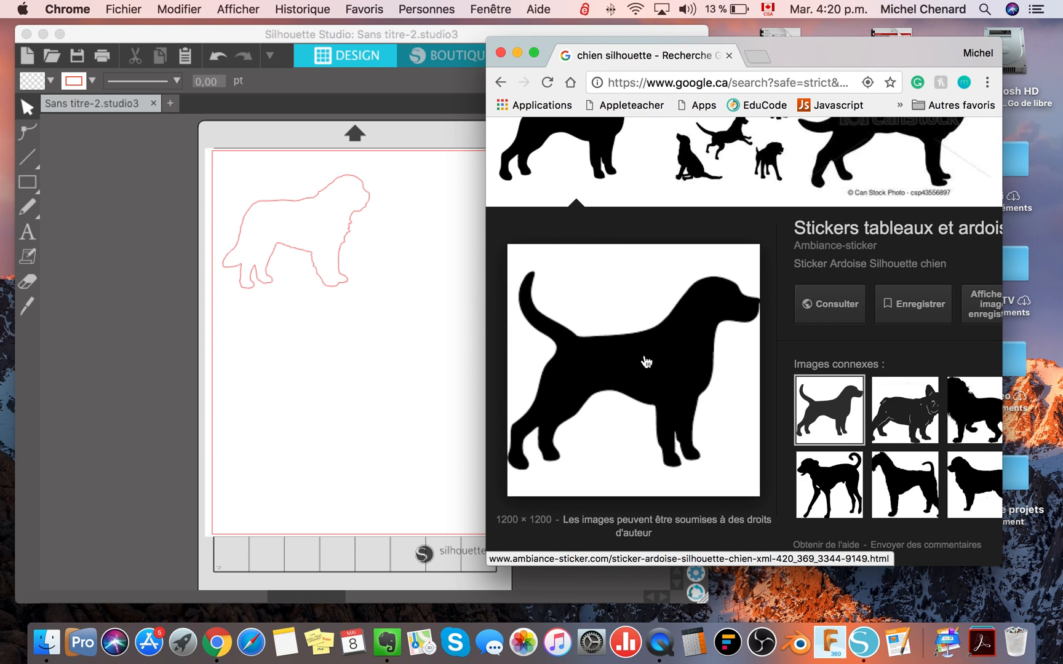
{"action": "scroll", "coordinate": [646, 362], "scroll_direction": "down", "scroll_amount": 1}
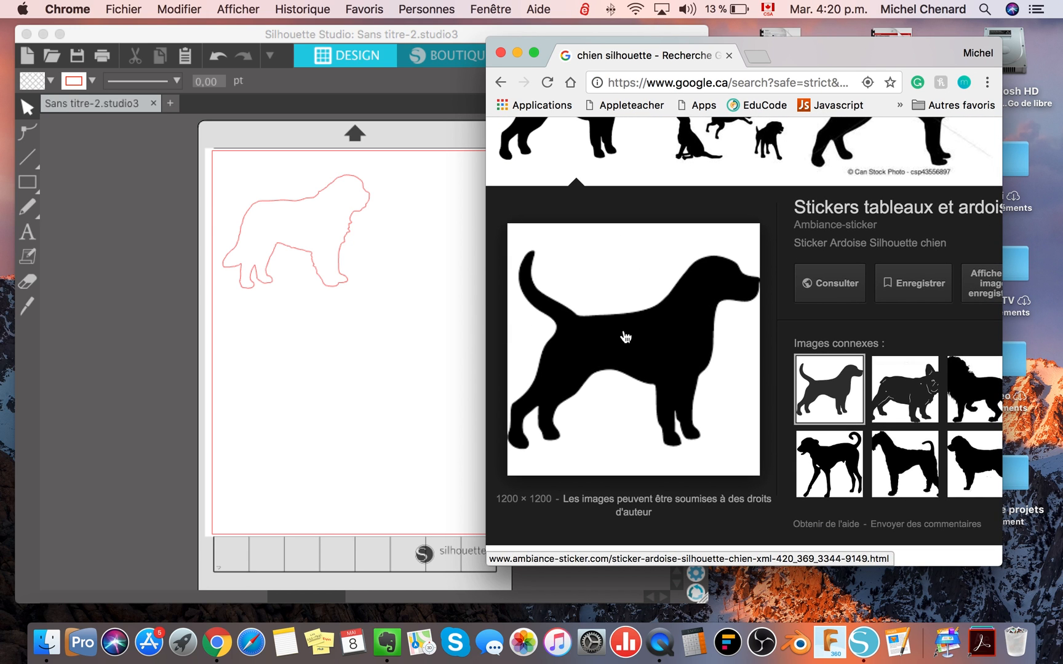
{"action": "right_click", "coordinate": [625, 335]}
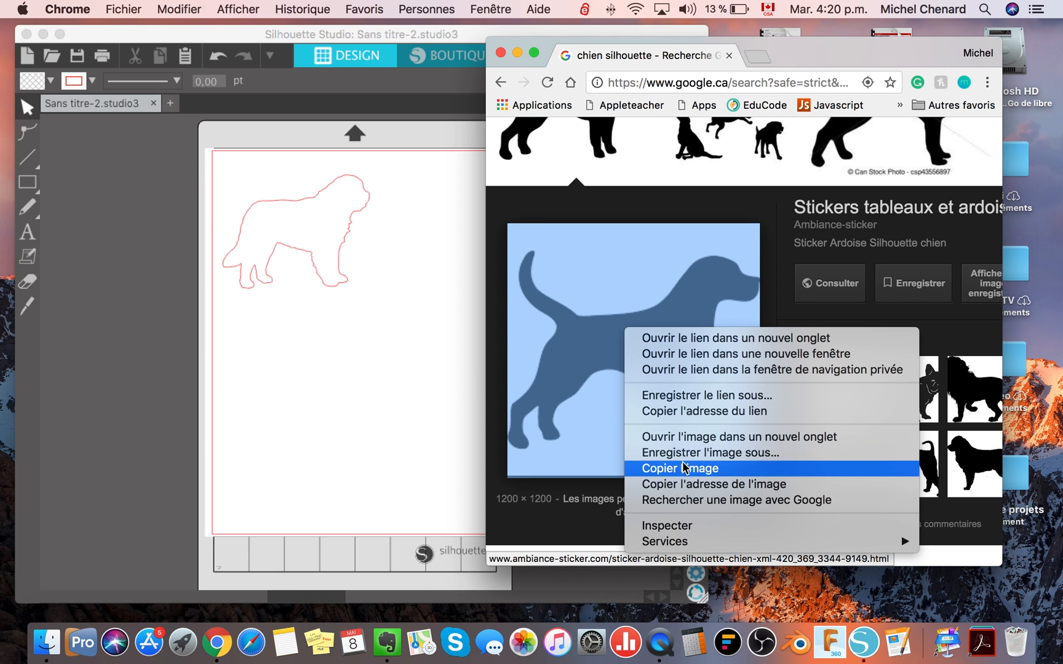
{"action": "left_click", "coordinate": [755, 456]}
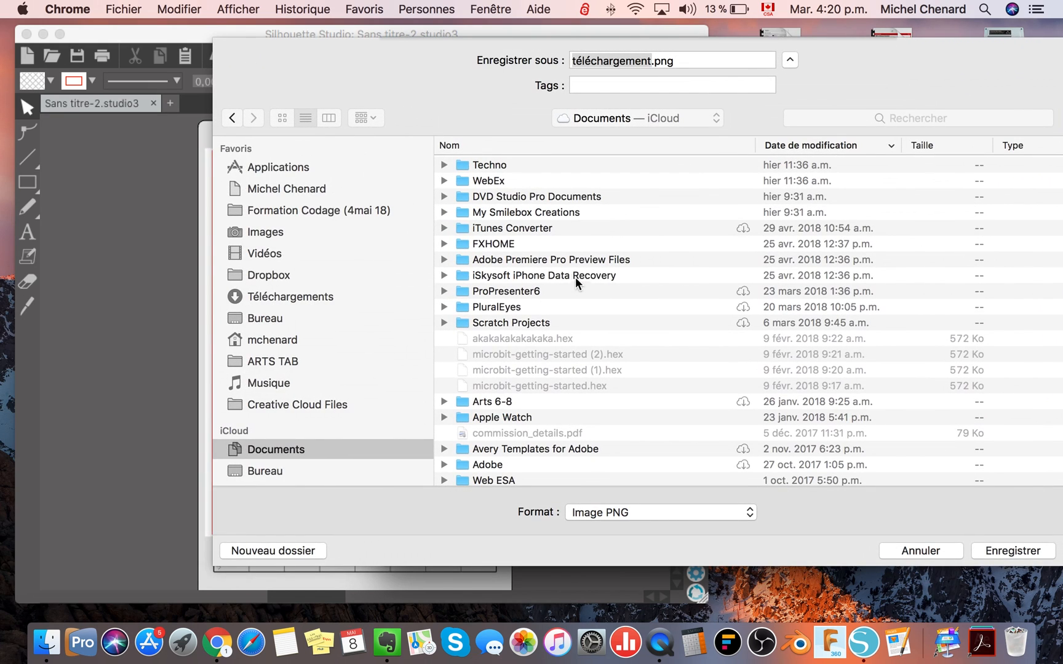
Step: Save the dog image as Chien.png in the Cameo folder on the Bureau
{"action": "left_click", "coordinate": [280, 301]}
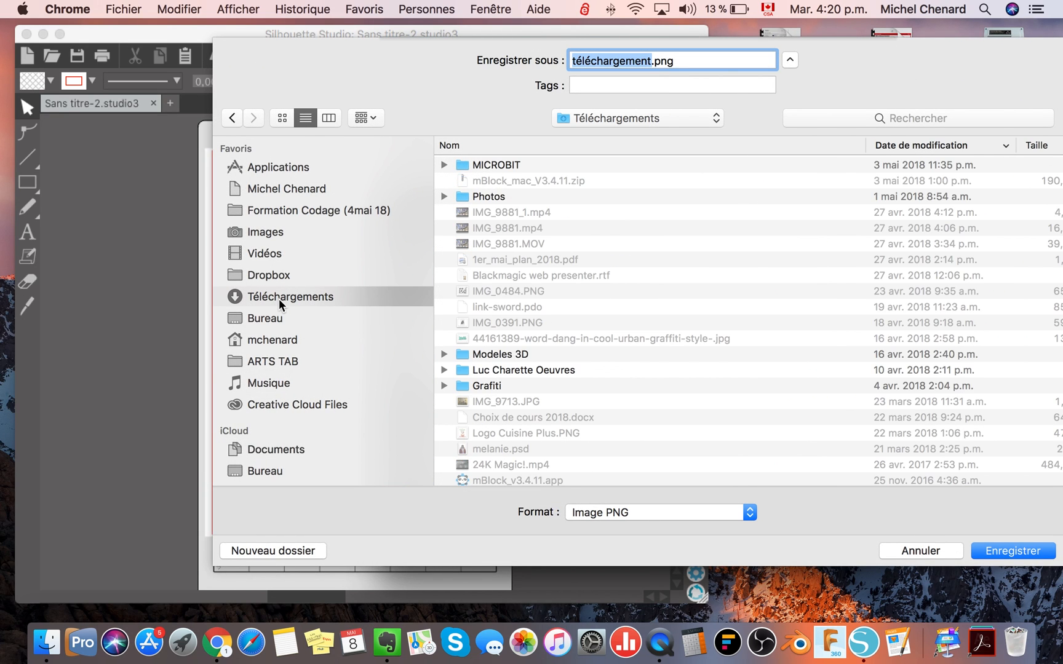
{"action": "scroll", "coordinate": [534, 279], "scroll_direction": "down", "scroll_amount": 2}
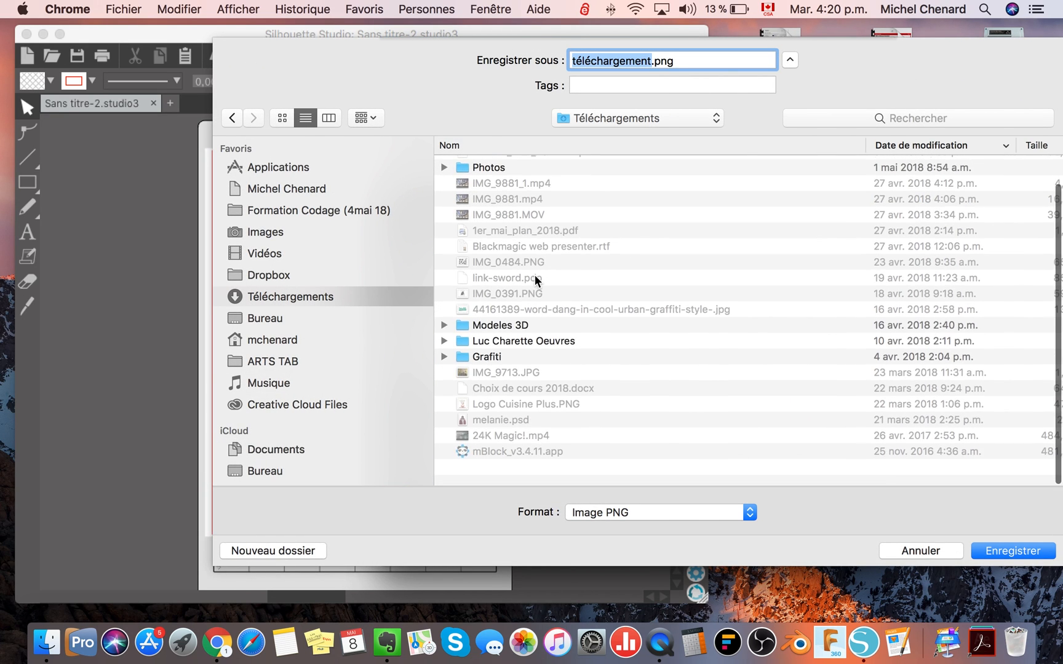
{"action": "scroll", "coordinate": [534, 279], "scroll_direction": "up", "scroll_amount": 2}
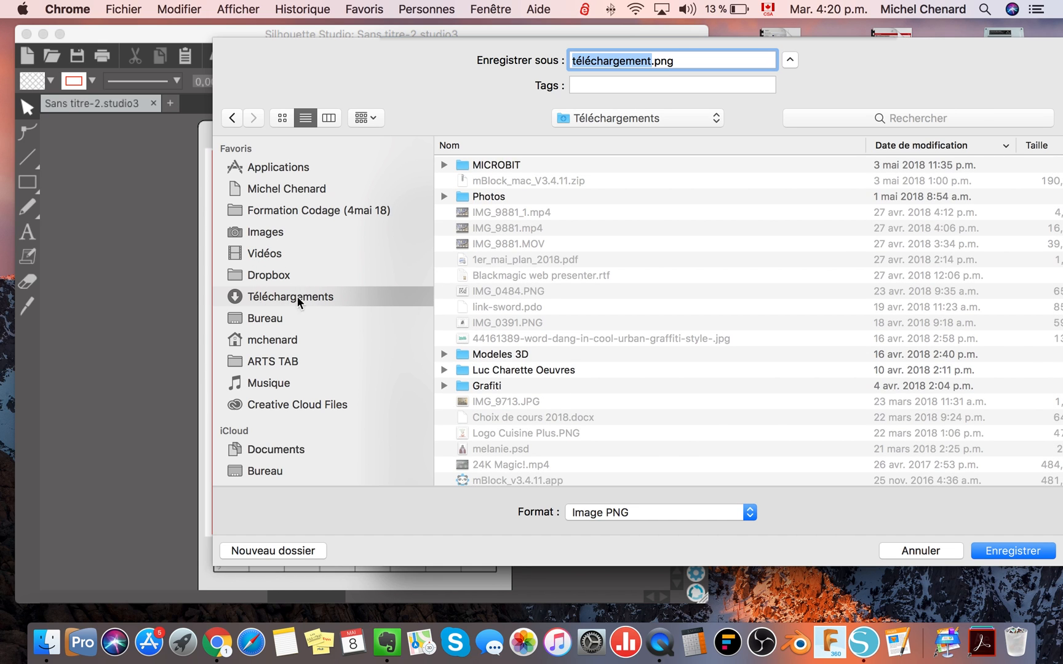
{"action": "left_click", "coordinate": [268, 319]}
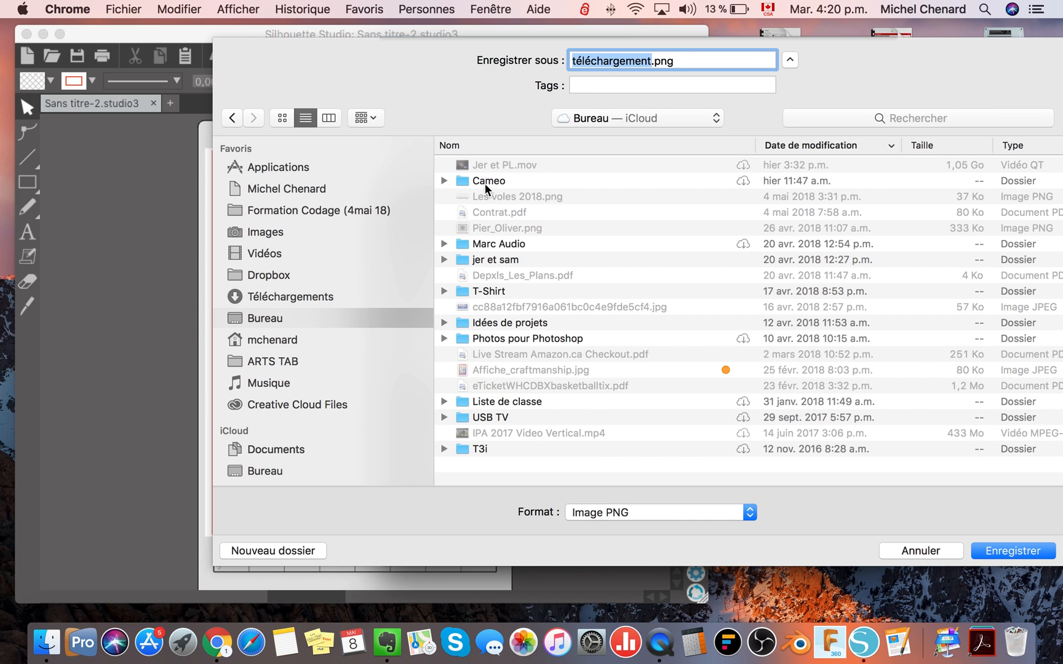
{"action": "double_click", "coordinate": [495, 182]}
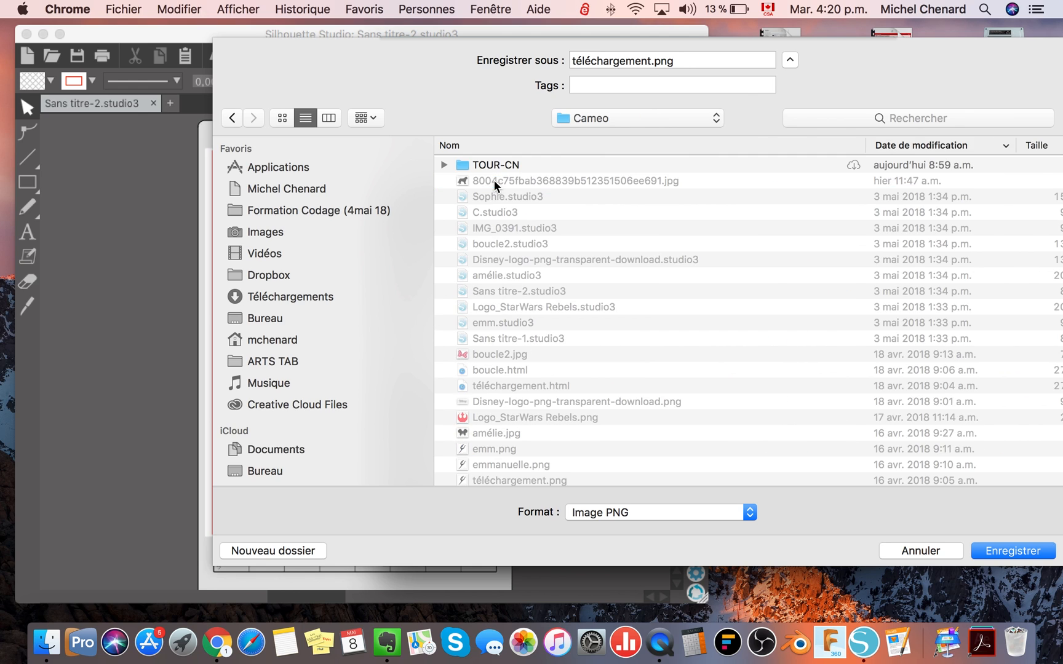
{"action": "double_click", "coordinate": [633, 62]}
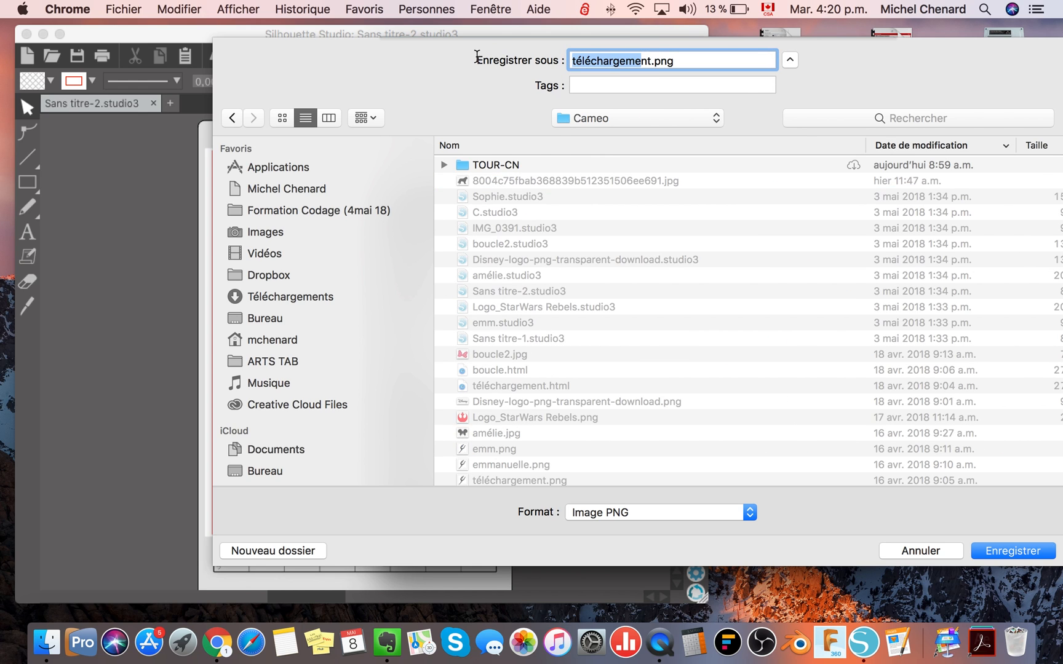
{"action": "type", "text": "t"}
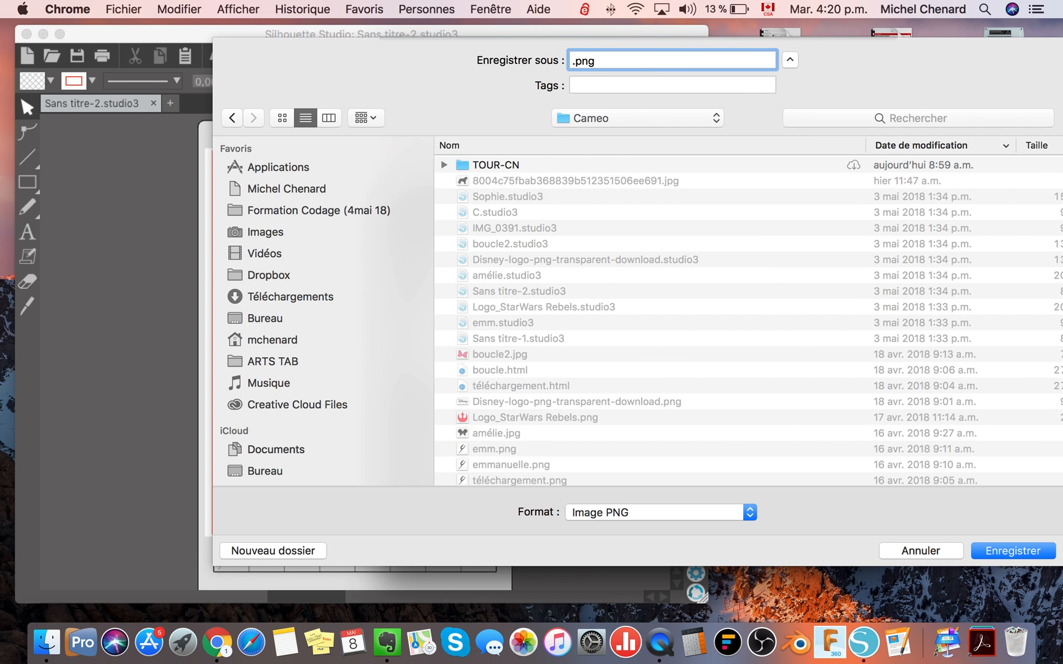
{"action": "type", "text": "Chien"}
{"action": "key", "text": "Return"}
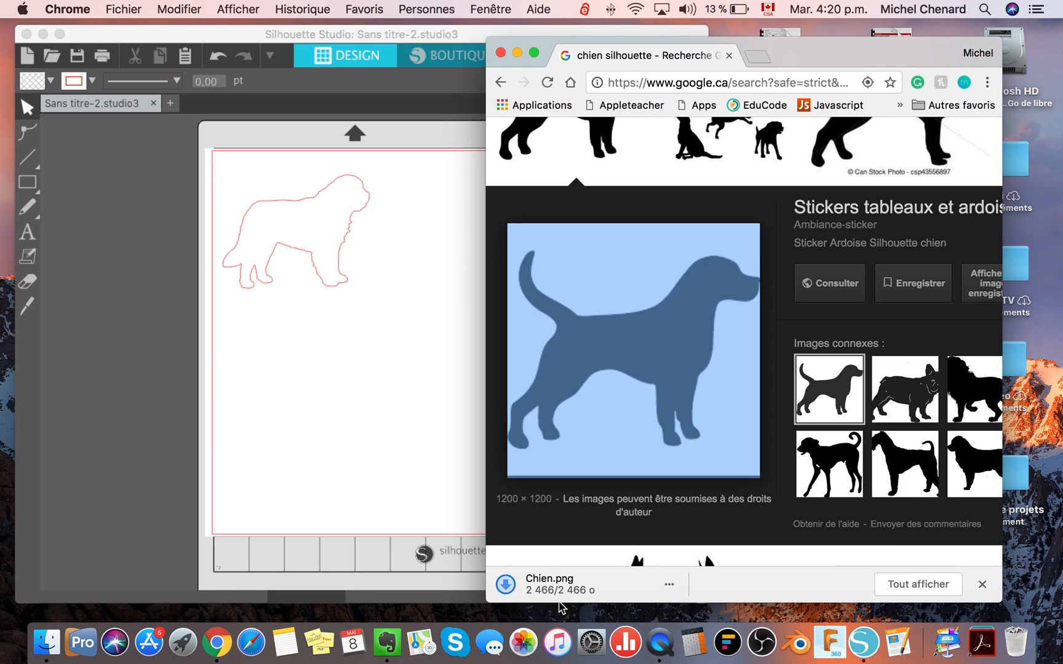
Step: Switch to Silhouette Studio, enlarge its window and open Chien.png from the Cameo folder on the Bureau
{"action": "left_click", "coordinate": [220, 35]}
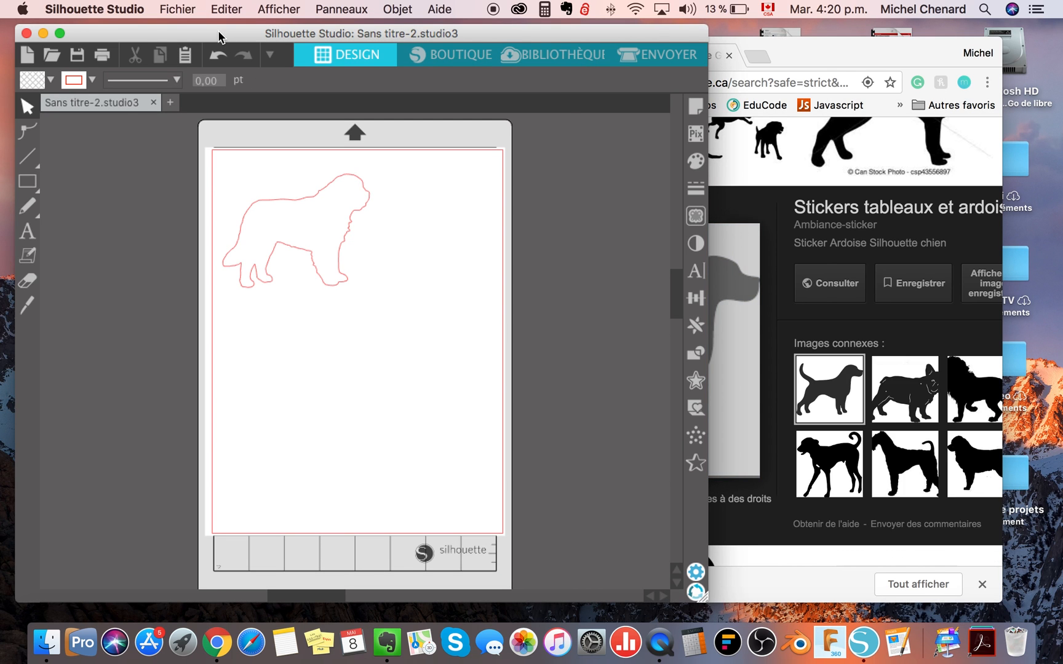
{"action": "double_click", "coordinate": [481, 34]}
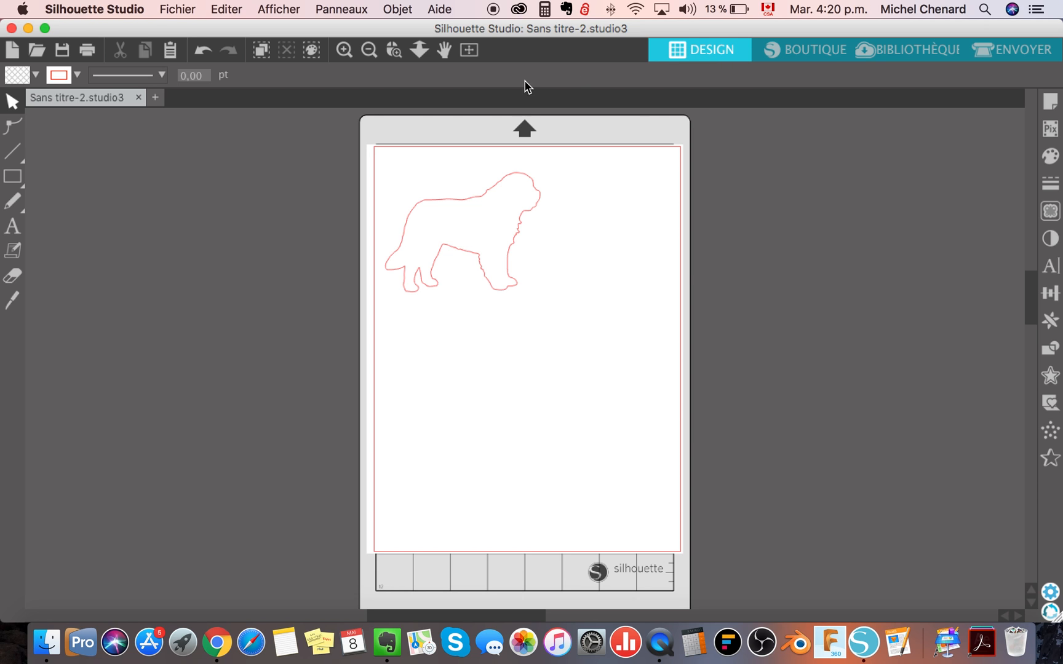
{"action": "left_click", "coordinate": [165, 11]}
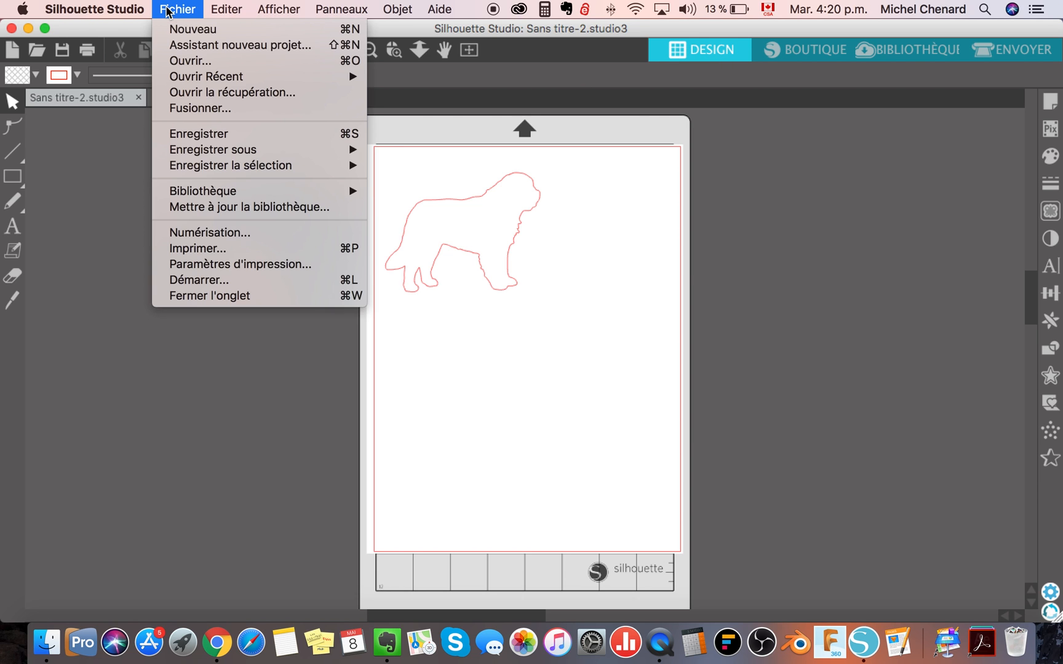
{"action": "left_click", "coordinate": [175, 59]}
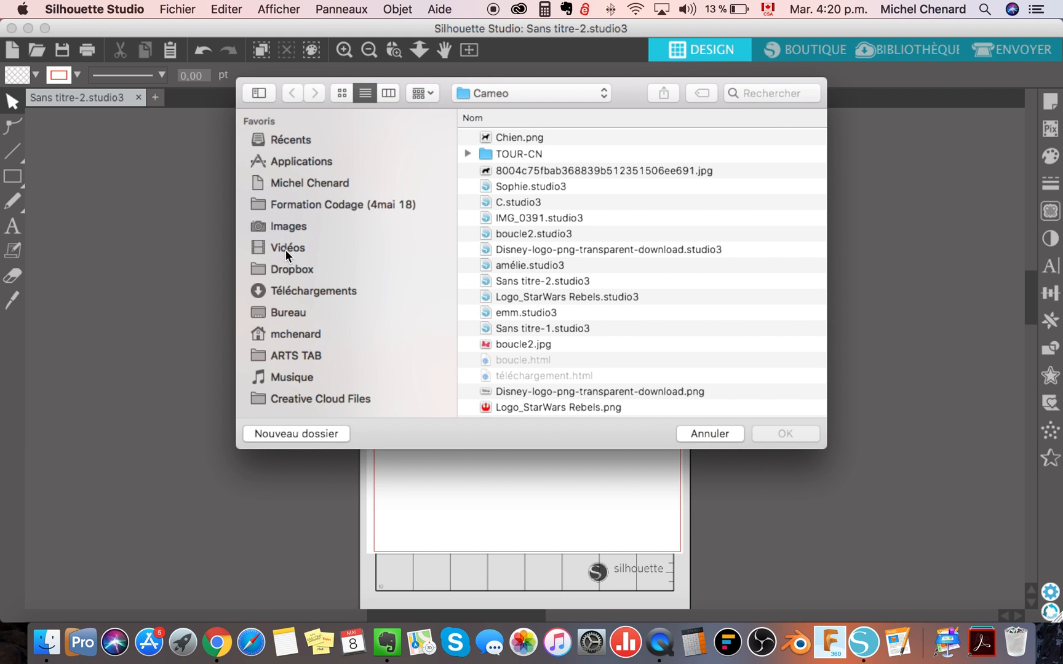
{"action": "left_click", "coordinate": [278, 308]}
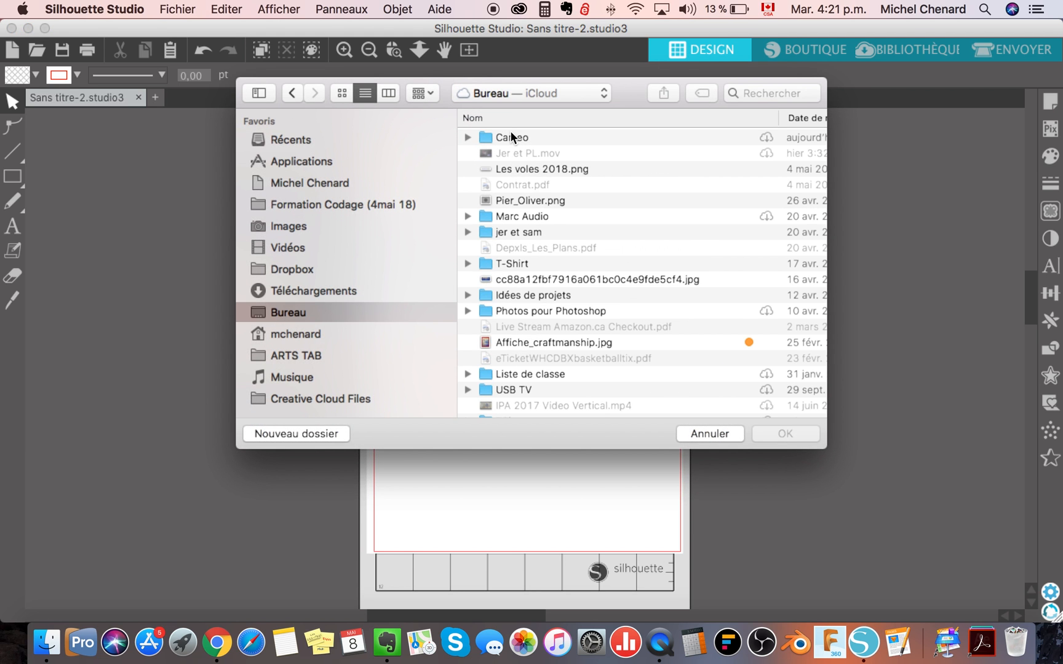
{"action": "double_click", "coordinate": [511, 135]}
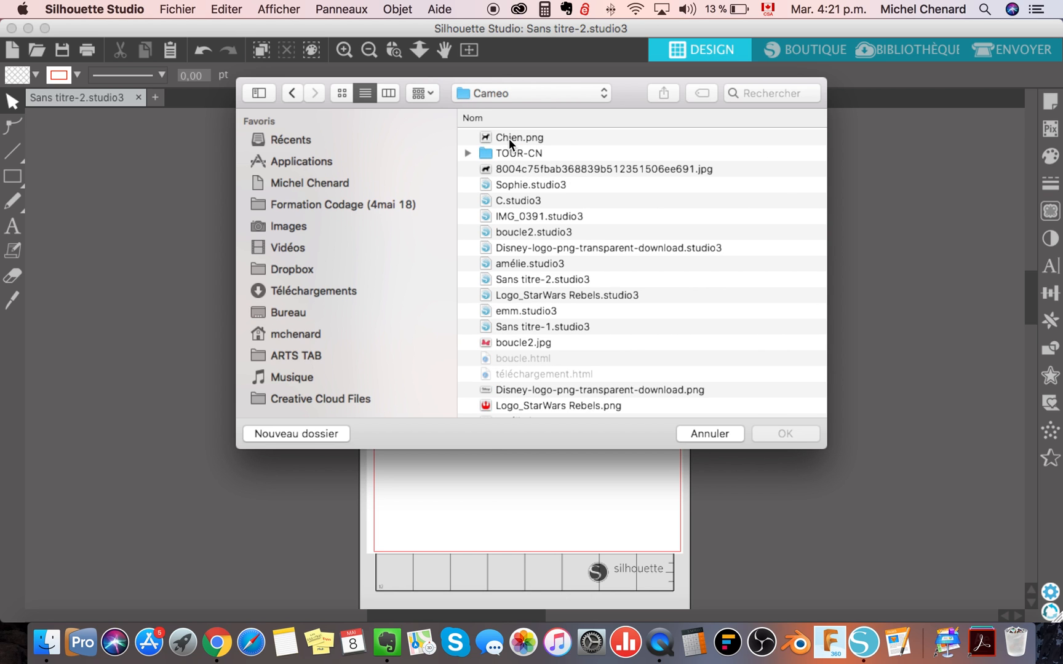
{"action": "left_click", "coordinate": [510, 138]}
{"action": "left_click", "coordinate": [793, 434]}
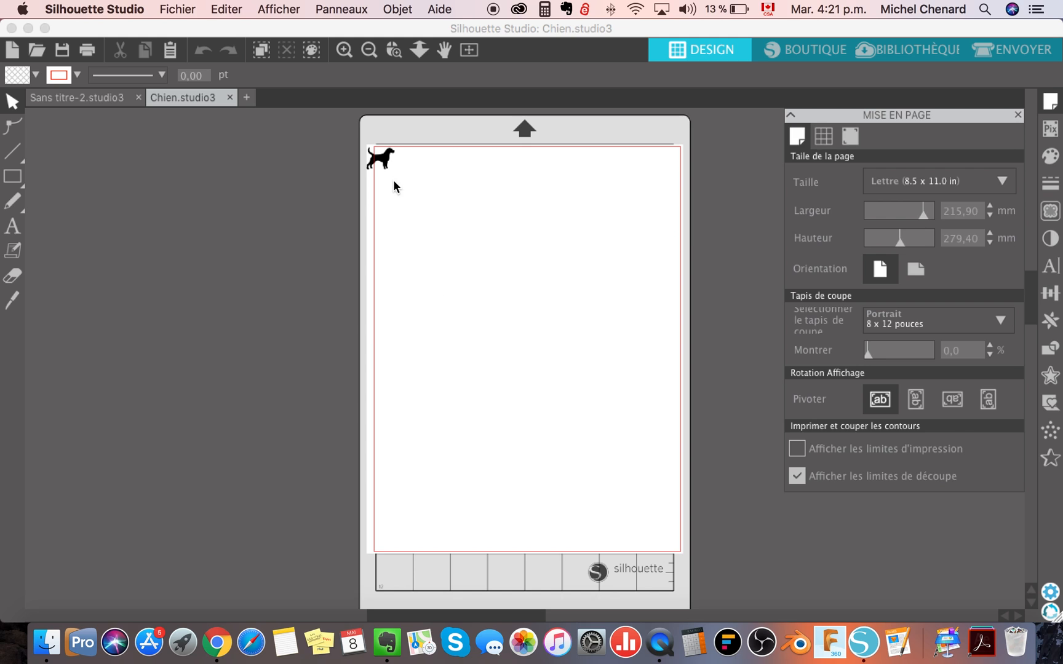
Step: Enlarge the dog image to about 121 mm square and position it inside the cutting limits near the page's upper edge
{"action": "left_click_drag", "start_coordinate": [385, 163], "coordinate": [413, 181]}
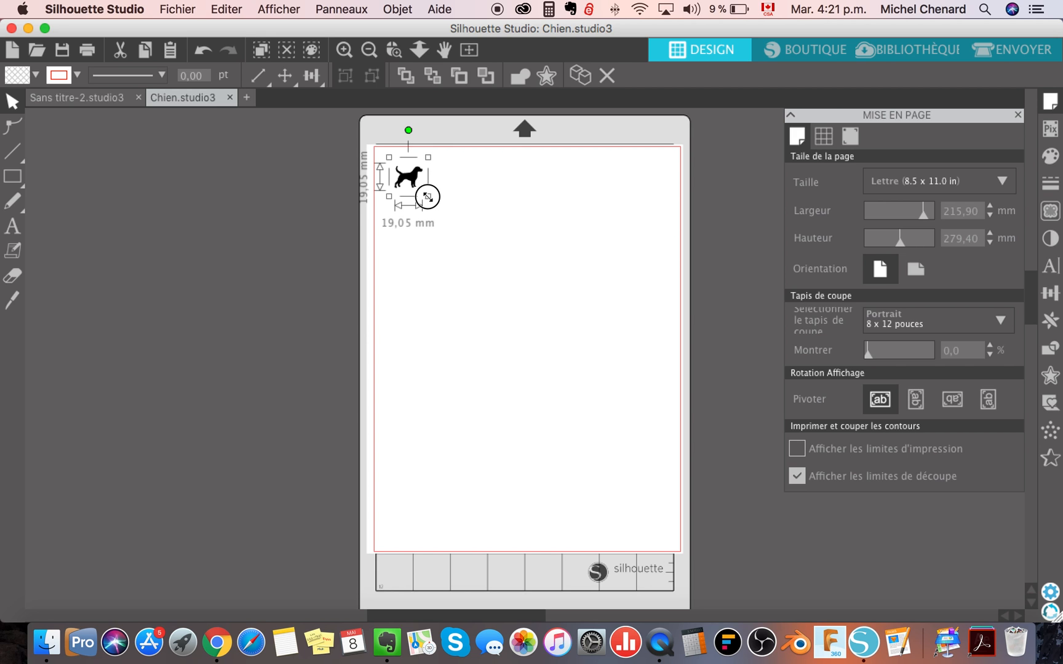
{"action": "left_click_drag", "start_coordinate": [428, 195], "coordinate": [596, 321]}
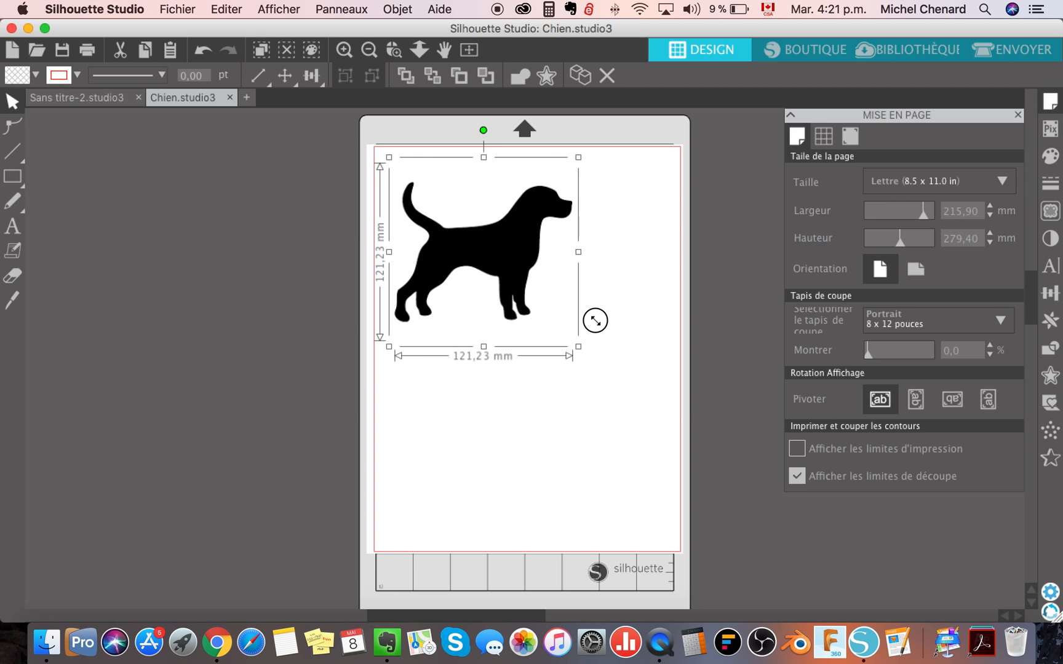
{"action": "left_click", "coordinate": [615, 242]}
{"action": "left_click_drag", "start_coordinate": [502, 240], "coordinate": [520, 249]}
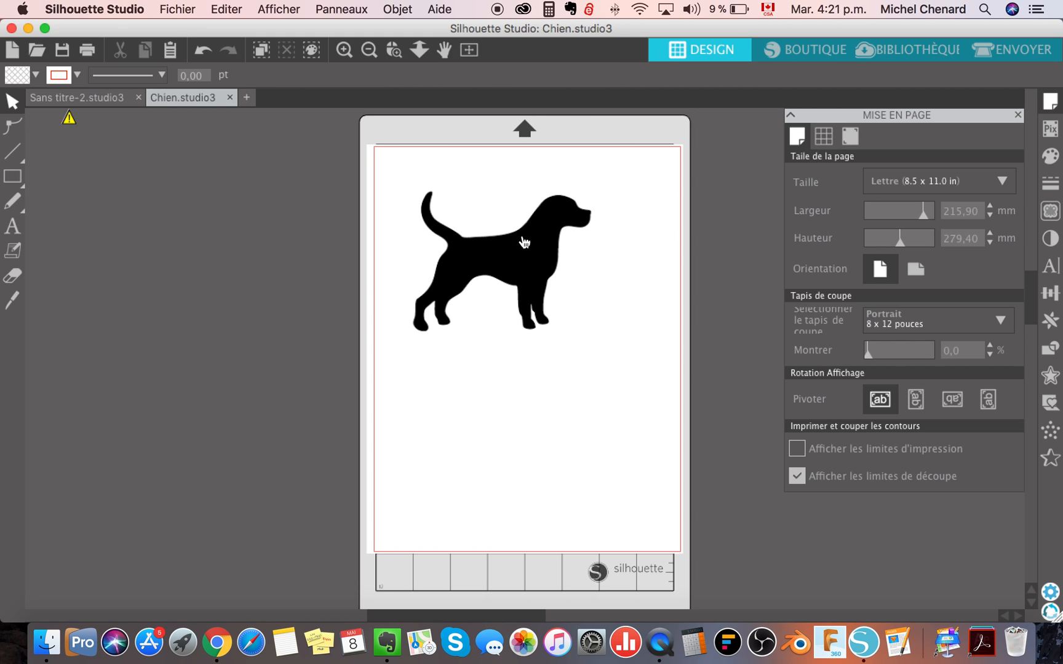
Step: Check the dog image in the cut-sending preview and return to the design view
{"action": "left_click", "coordinate": [1021, 51]}
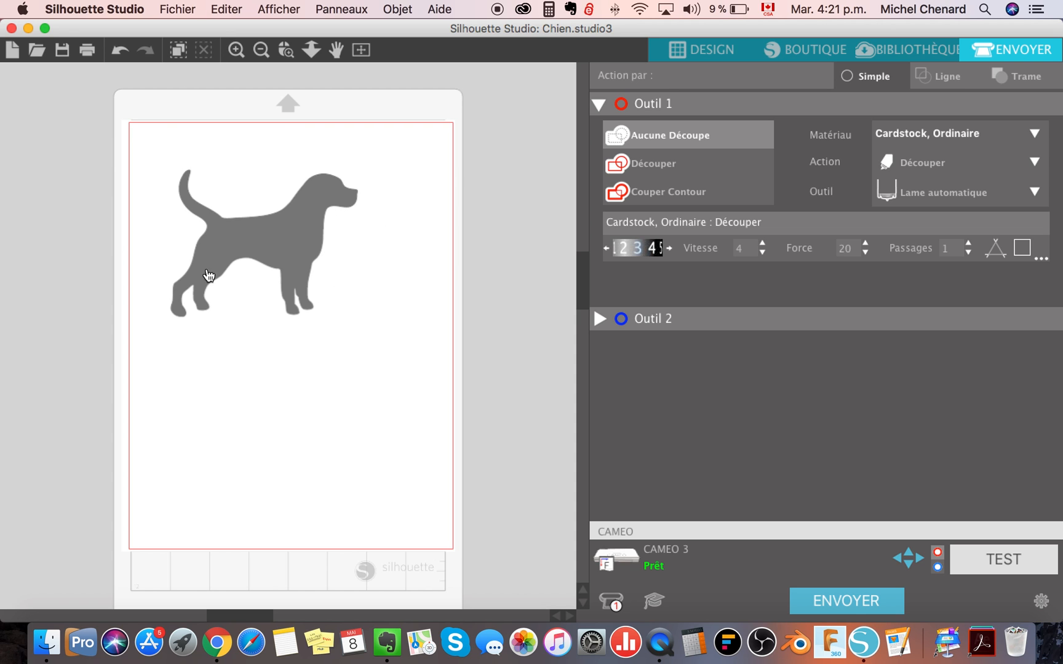
{"action": "left_click", "coordinate": [701, 61]}
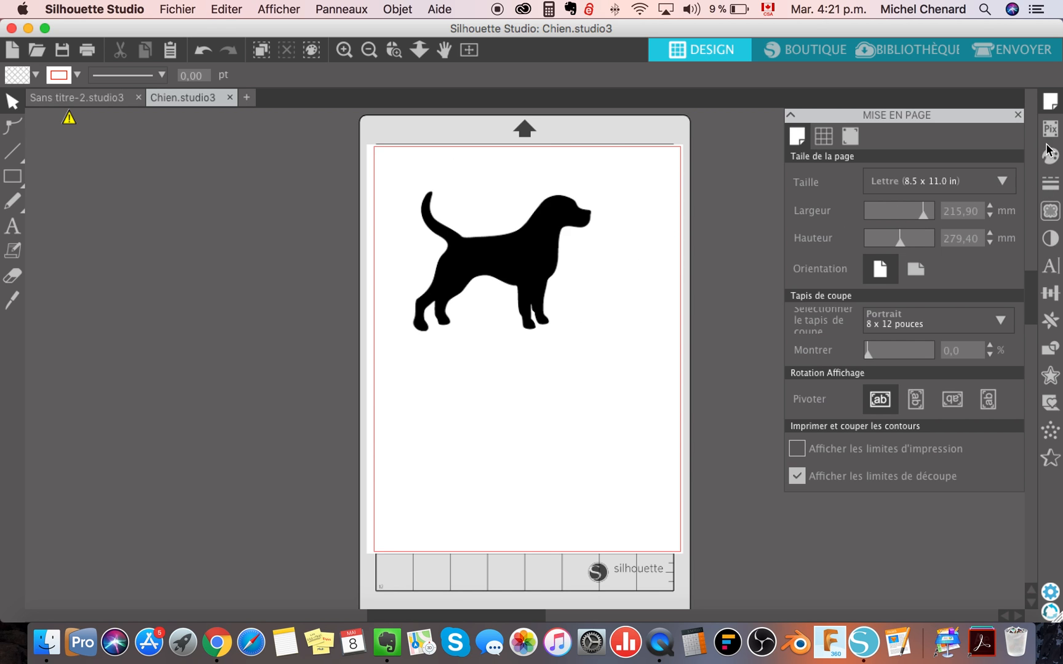
Step: Select a vectorization area of about 146 × 121 mm around the whole dog image
{"action": "left_click", "coordinate": [1050, 216]}
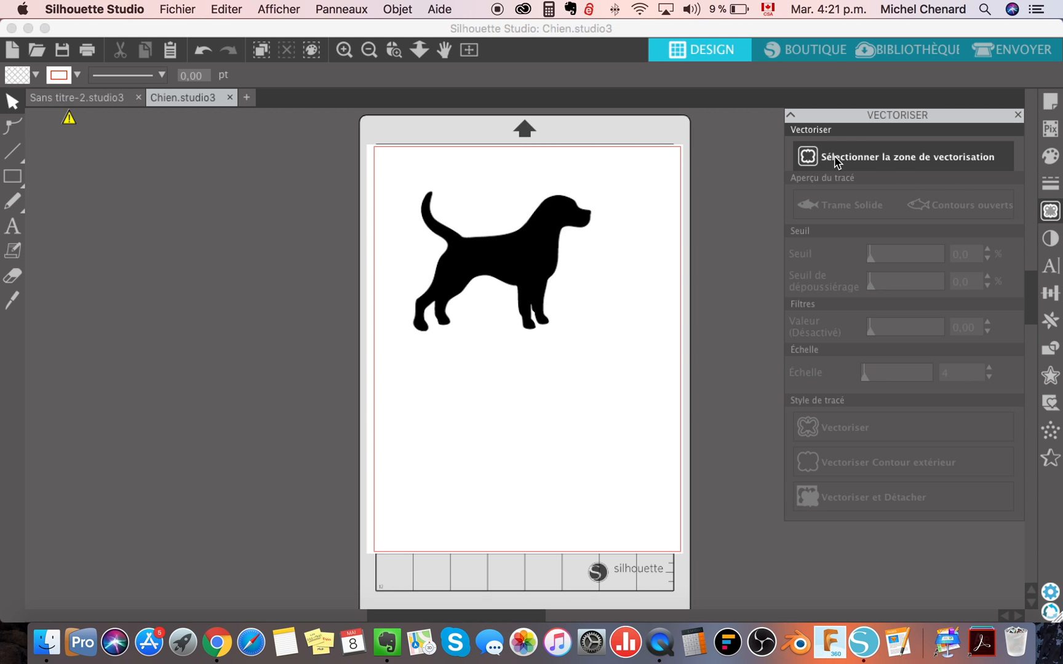
{"action": "left_click", "coordinate": [860, 158]}
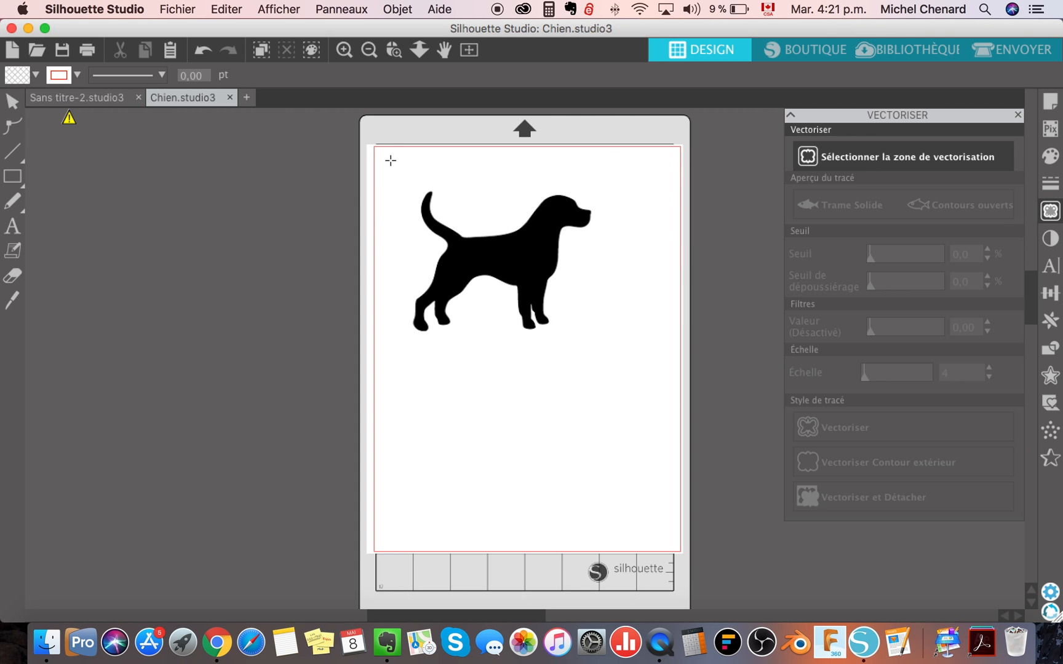
{"action": "left_click_drag", "start_coordinate": [390, 160], "coordinate": [607, 339]}
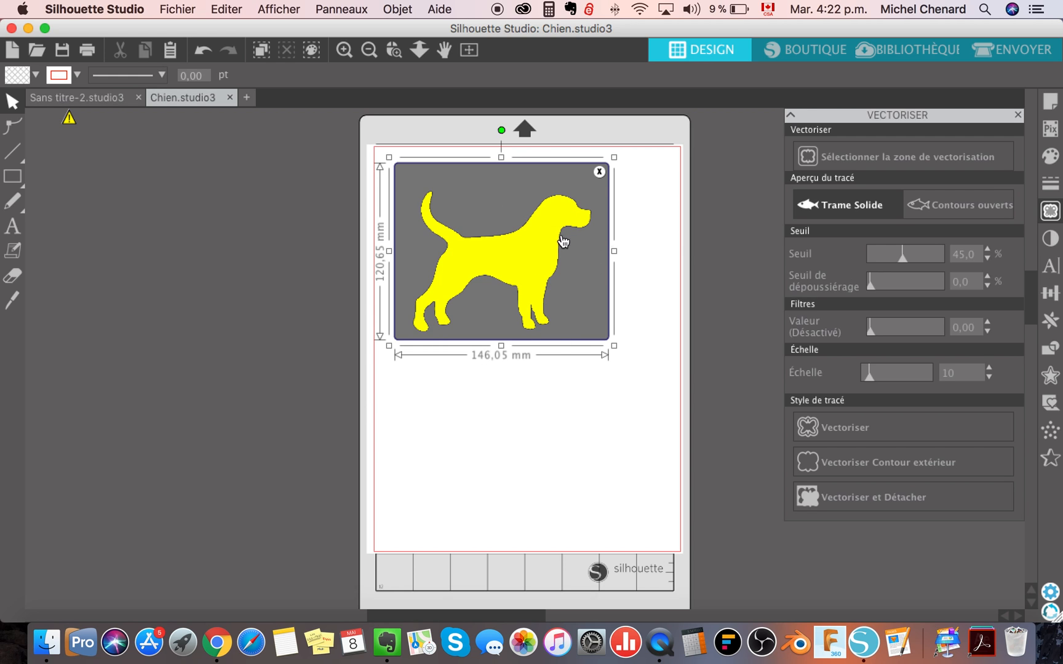
Step: Set the vectorization threshold to 56 % and trace the selected dog with the standard Vectoriser style
{"action": "left_click_drag", "start_coordinate": [902, 260], "coordinate": [958, 264]}
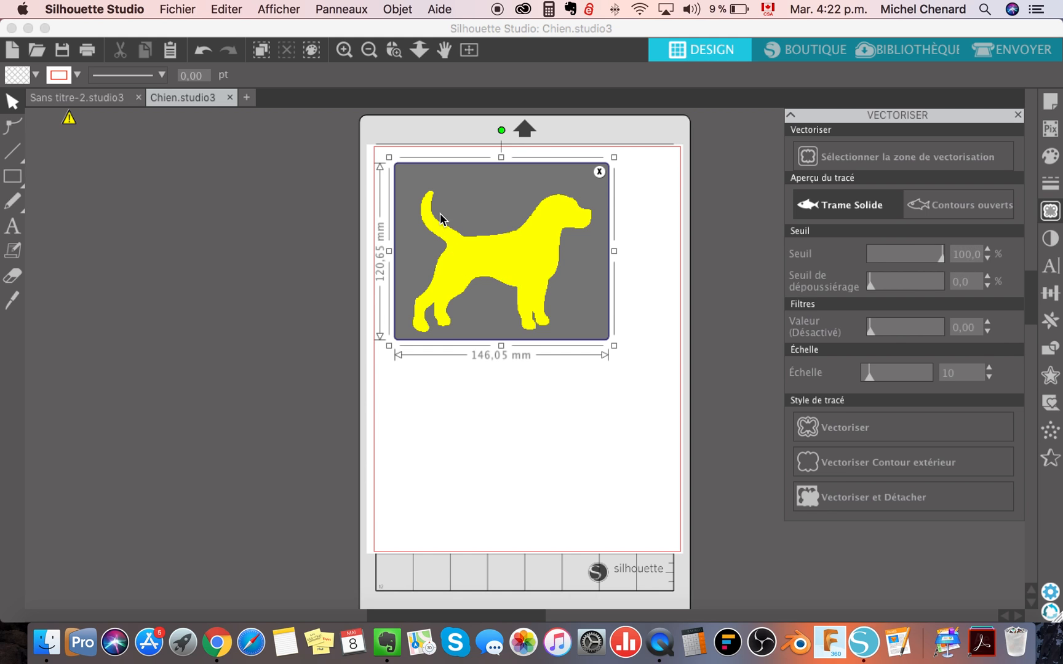
{"action": "left_click_drag", "start_coordinate": [938, 264], "coordinate": [910, 262]}
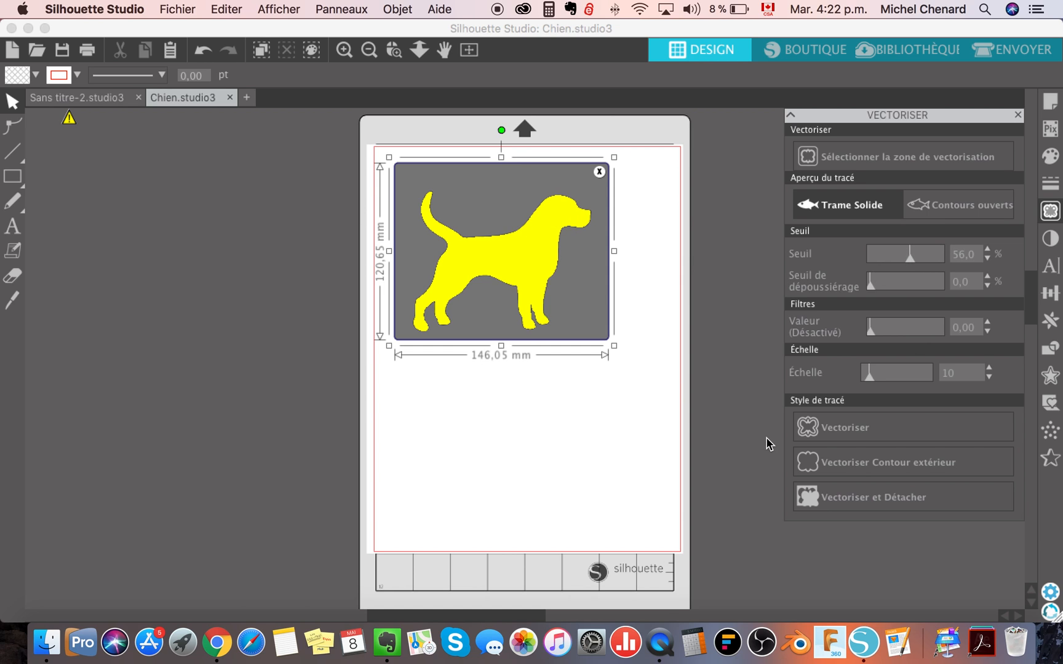
{"action": "left_click", "coordinate": [838, 435]}
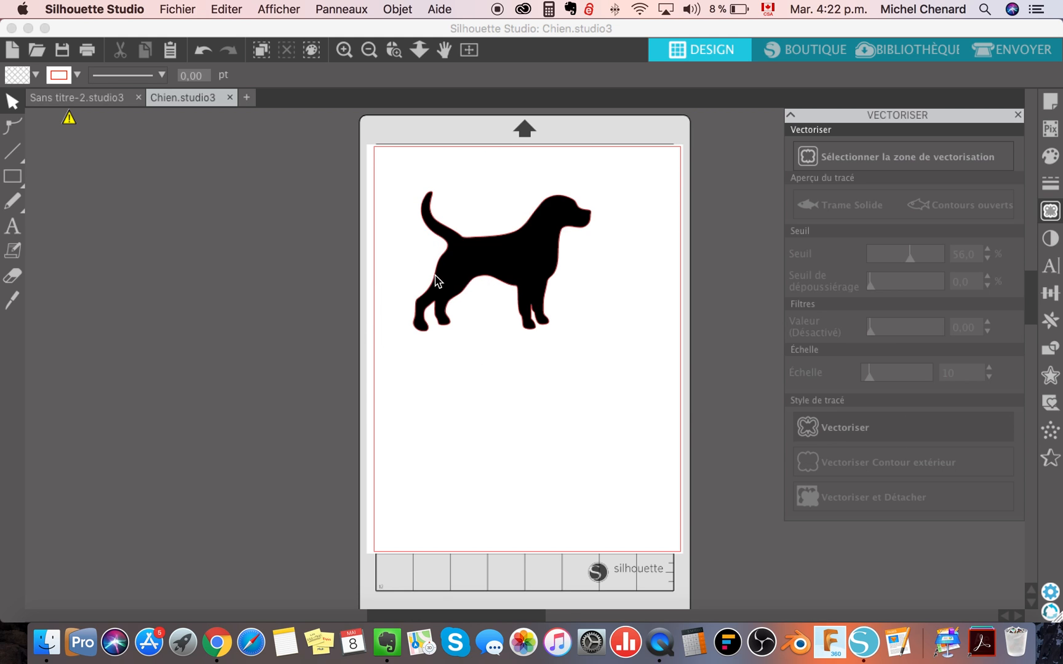
Step: Delete the original black dog image and move the traced outline toward the page's upper-left corner, inside the cutting limits
{"action": "left_click", "coordinate": [515, 260]}
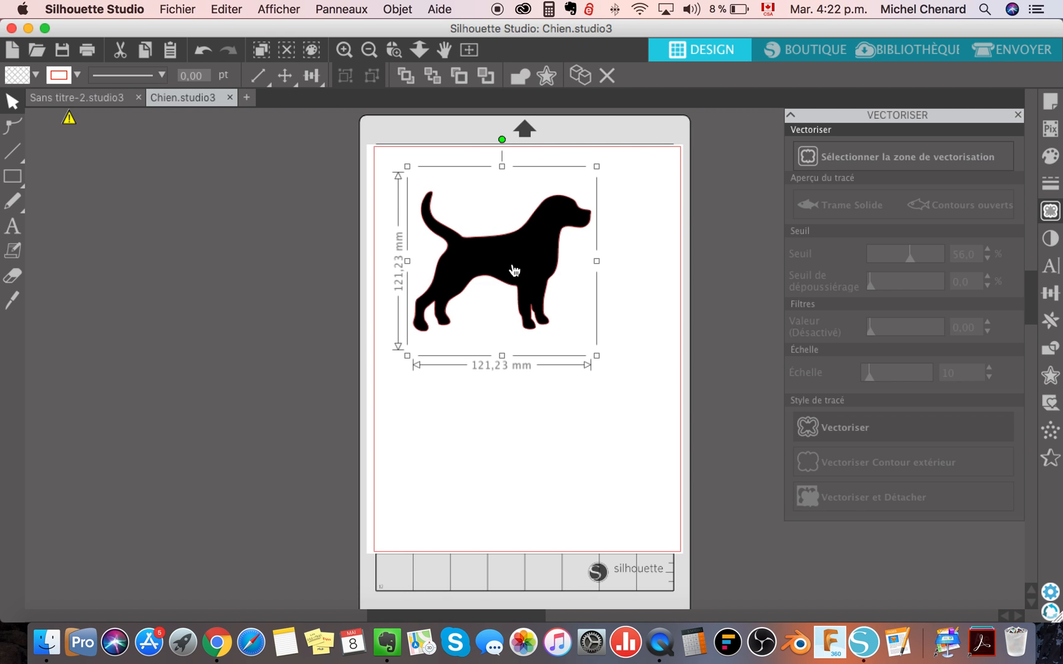
{"action": "key", "text": "Delete"}
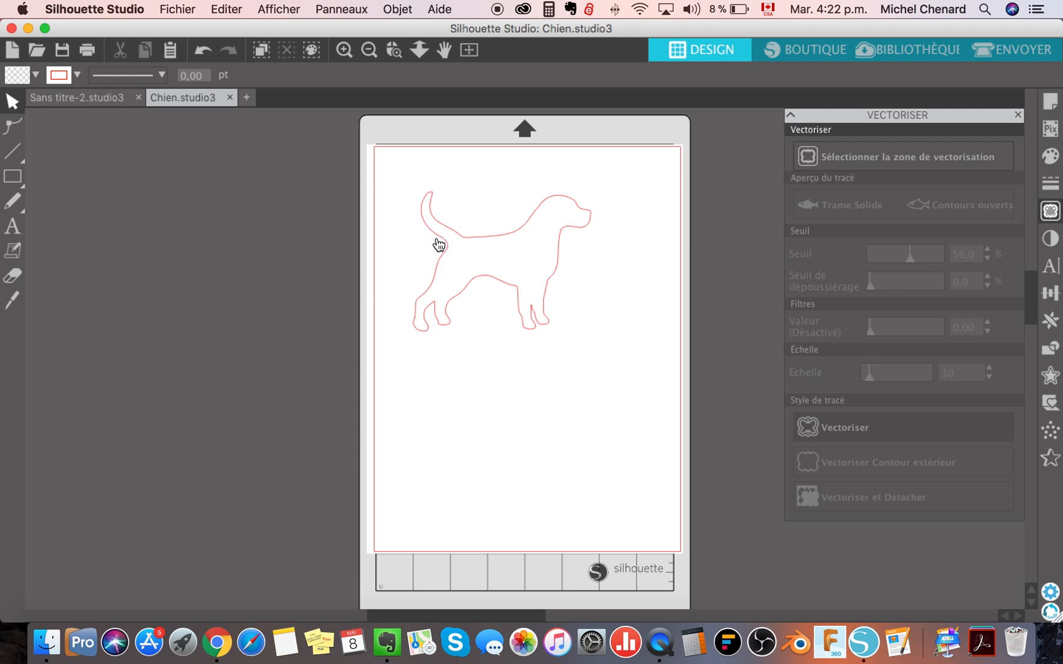
{"action": "left_click", "coordinate": [518, 231]}
{"action": "left_click_drag", "start_coordinate": [518, 231], "coordinate": [491, 211]}
{"action": "left_click", "coordinate": [547, 210]}
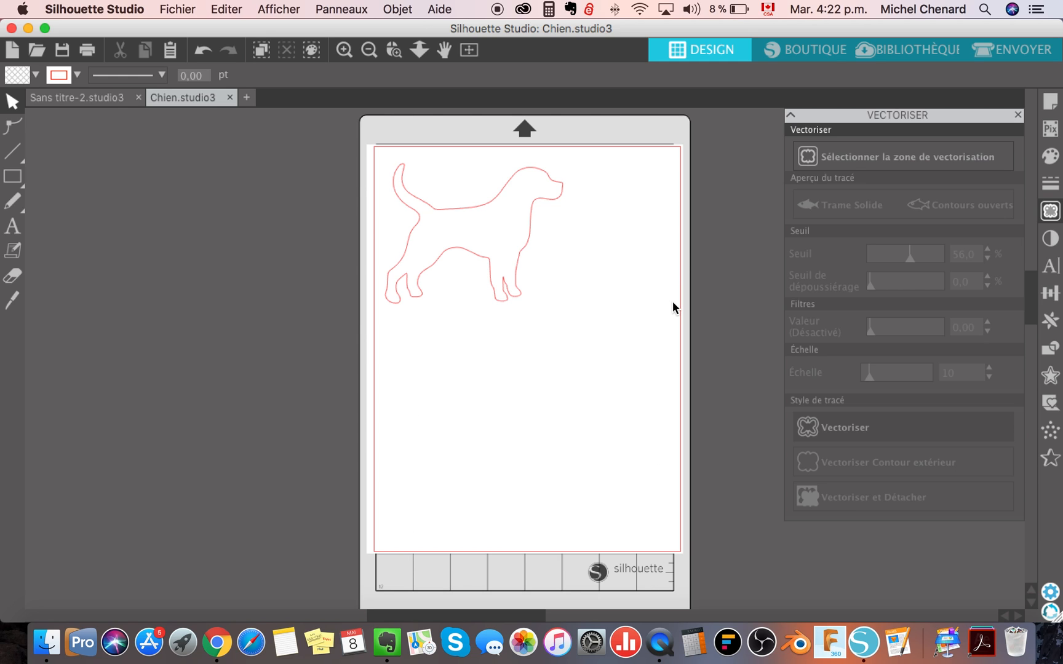
Step: Draw a rectangle enclosing the dog outline and switch to the cut-sending view
{"action": "left_click", "coordinate": [12, 177]}
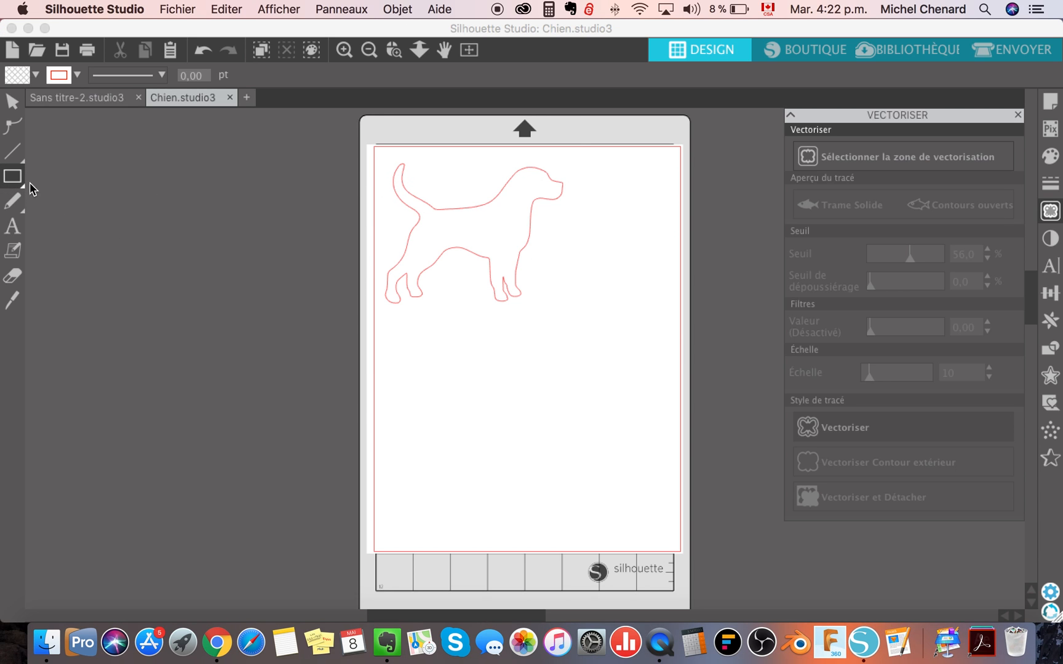
{"action": "left_click", "coordinate": [38, 180]}
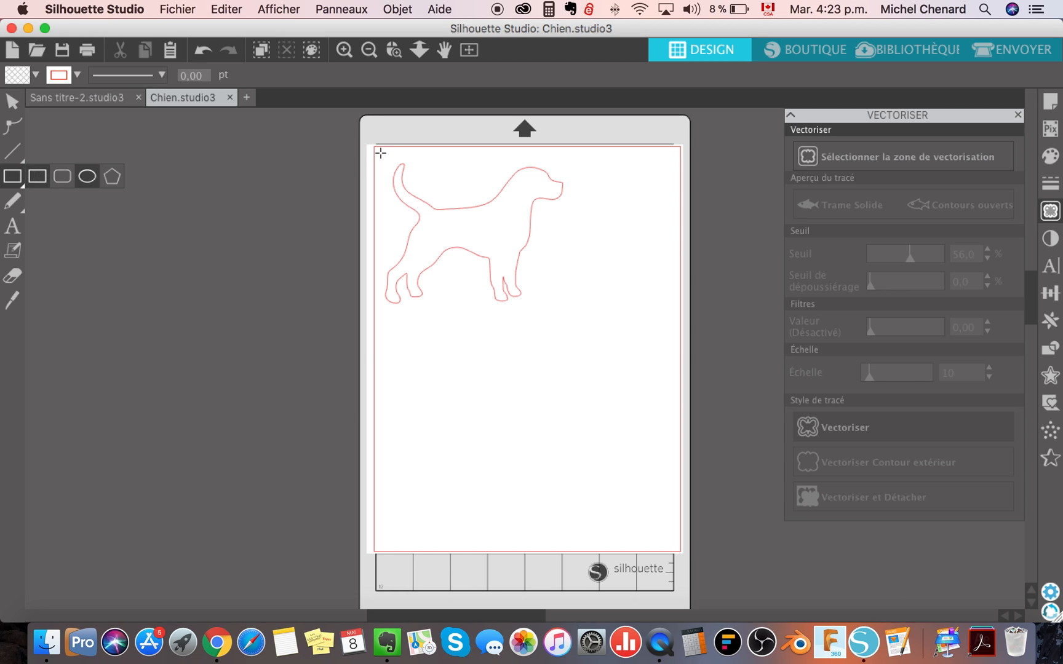
{"action": "left_click_drag", "start_coordinate": [375, 153], "coordinate": [574, 310]}
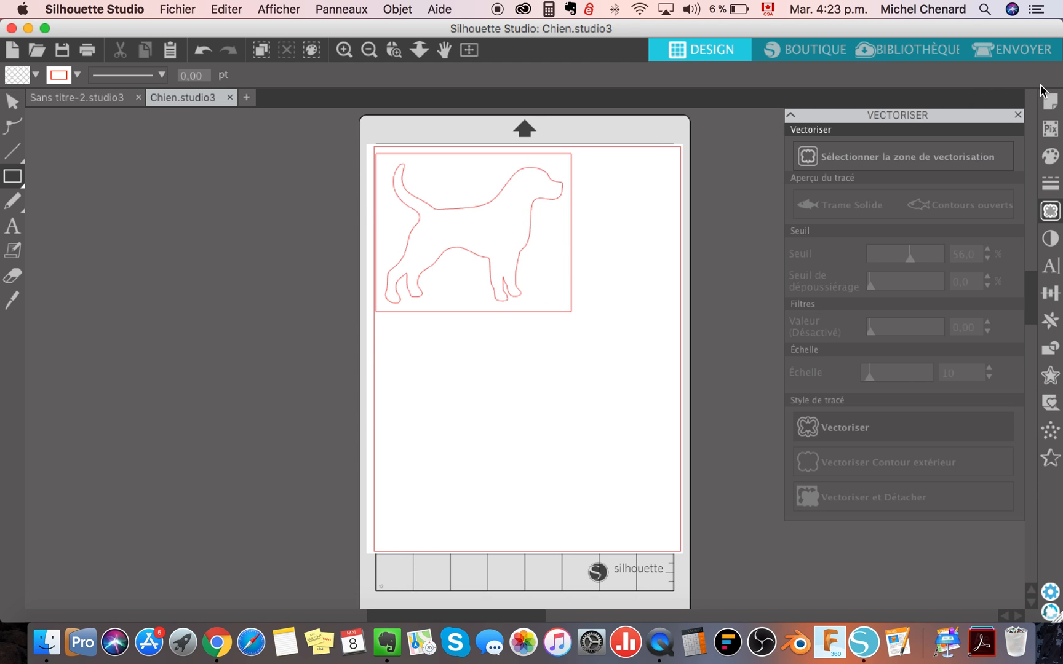
{"action": "left_click", "coordinate": [1014, 52]}
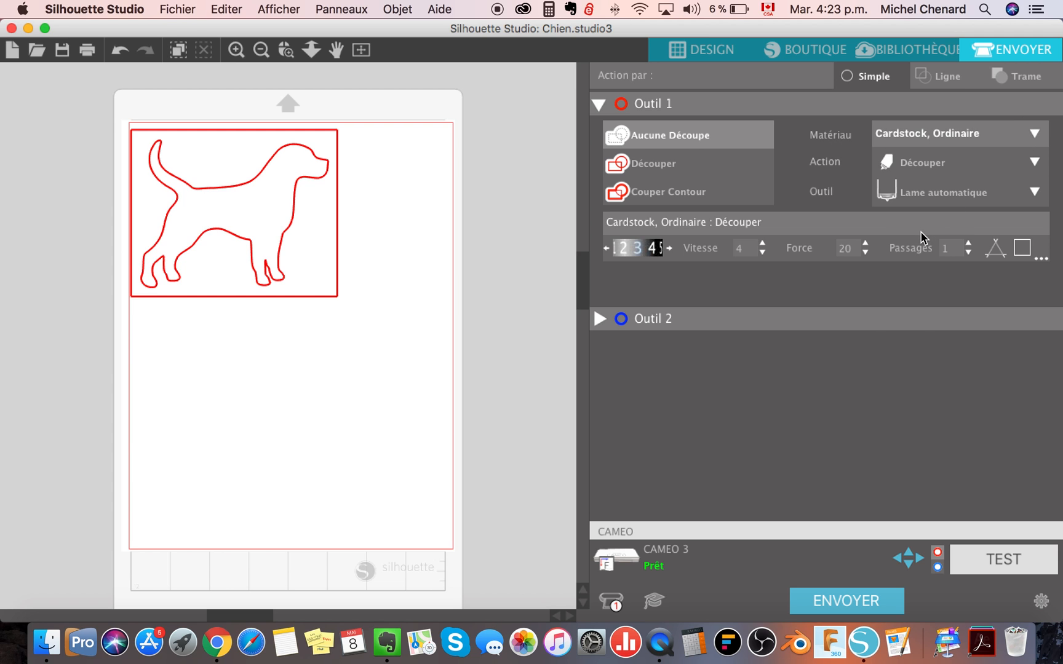
Step: Set the cutting material of Outil 1 to Vinyle, Brillant
{"action": "scroll", "coordinate": [941, 313], "scroll_direction": "down", "scroll_amount": 10}
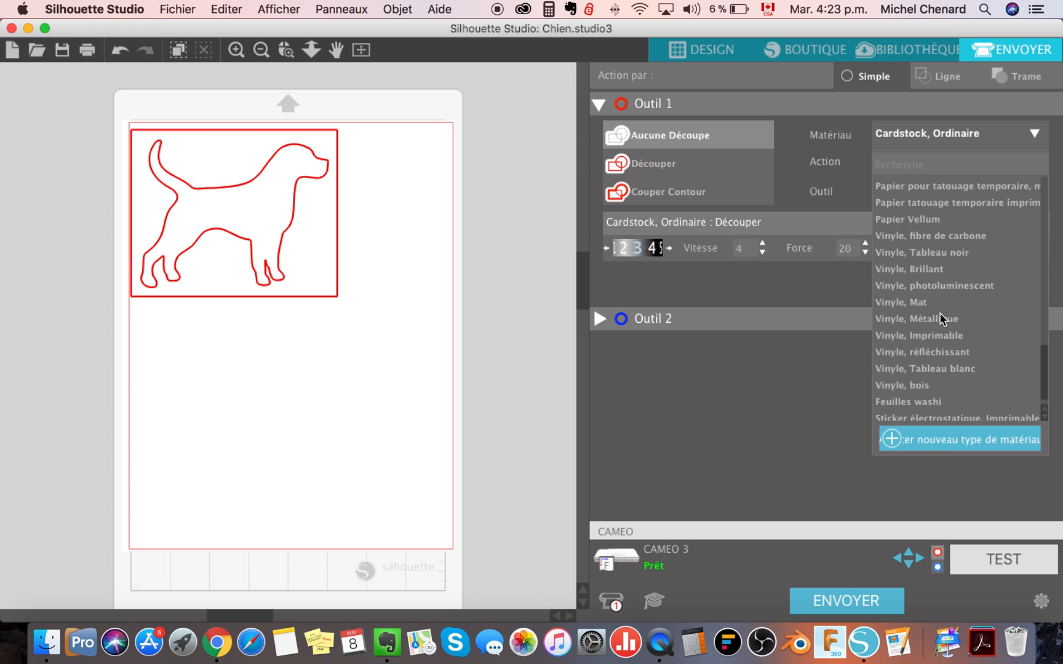
{"action": "scroll", "coordinate": [939, 315], "scroll_direction": "down", "scroll_amount": 1}
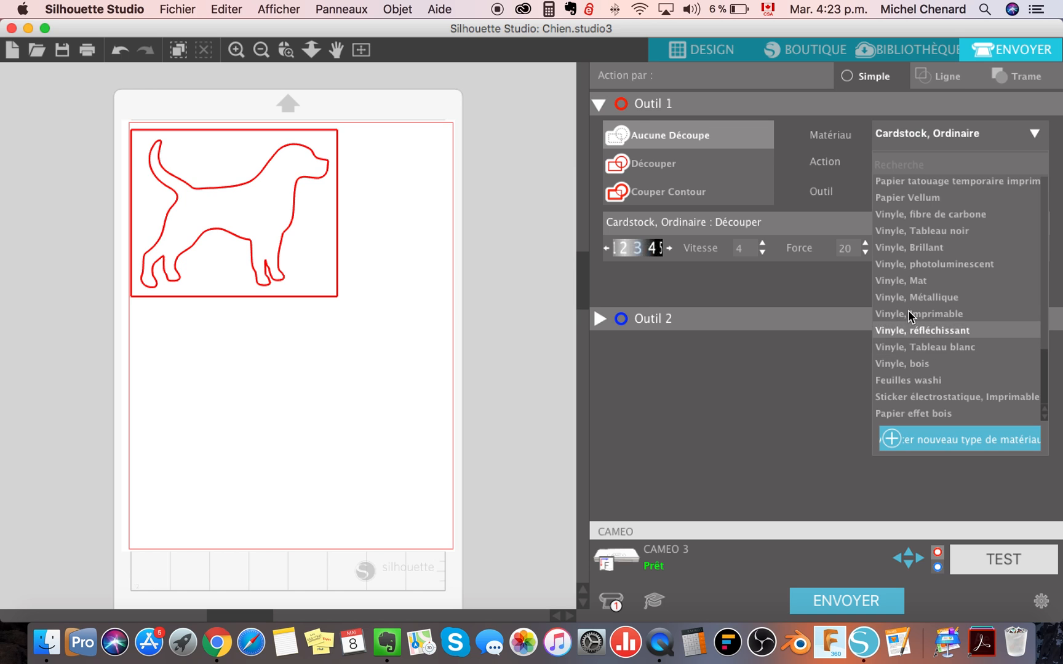
{"action": "left_click", "coordinate": [932, 249]}
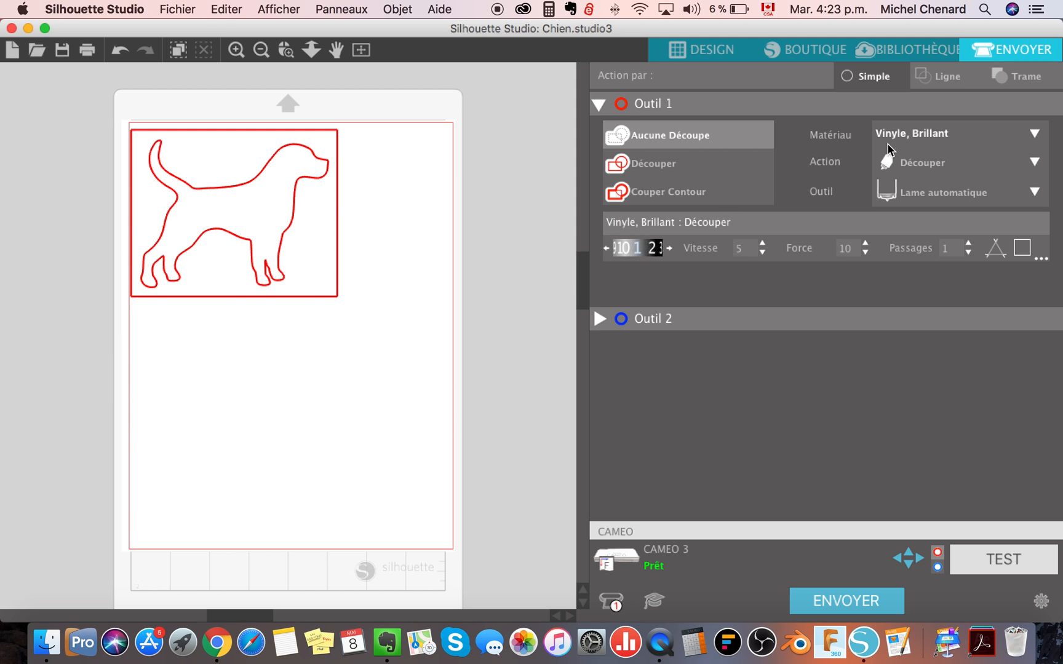
Step: Set the cutting material of Outil 1 to Cardstock, Ordinaire
{"action": "left_click", "coordinate": [913, 137]}
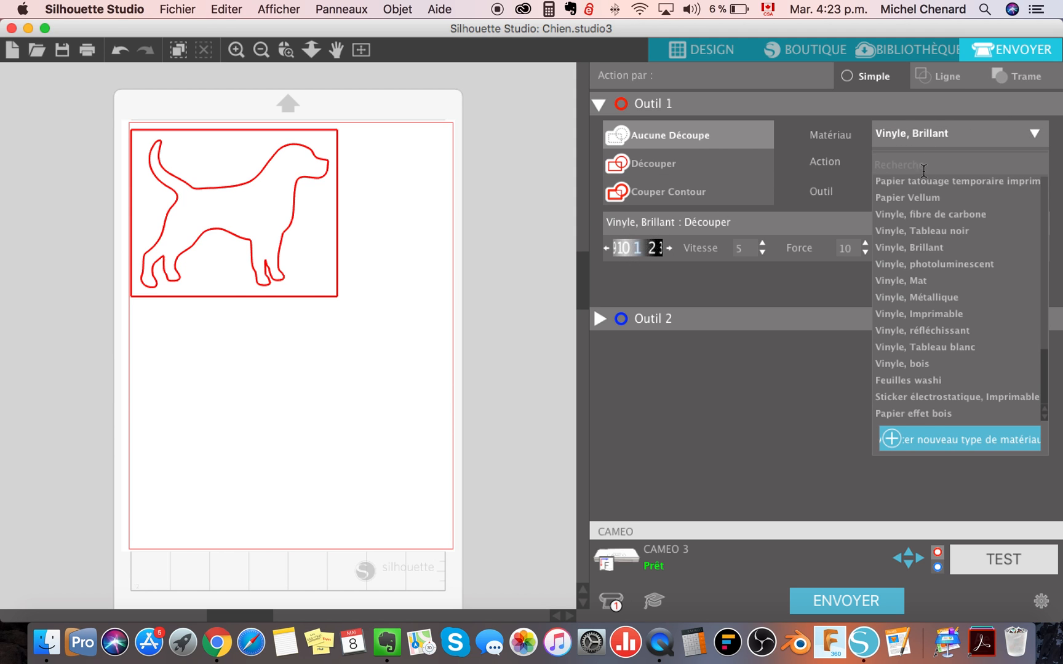
{"action": "scroll", "coordinate": [947, 252], "scroll_direction": "up", "scroll_amount": 10}
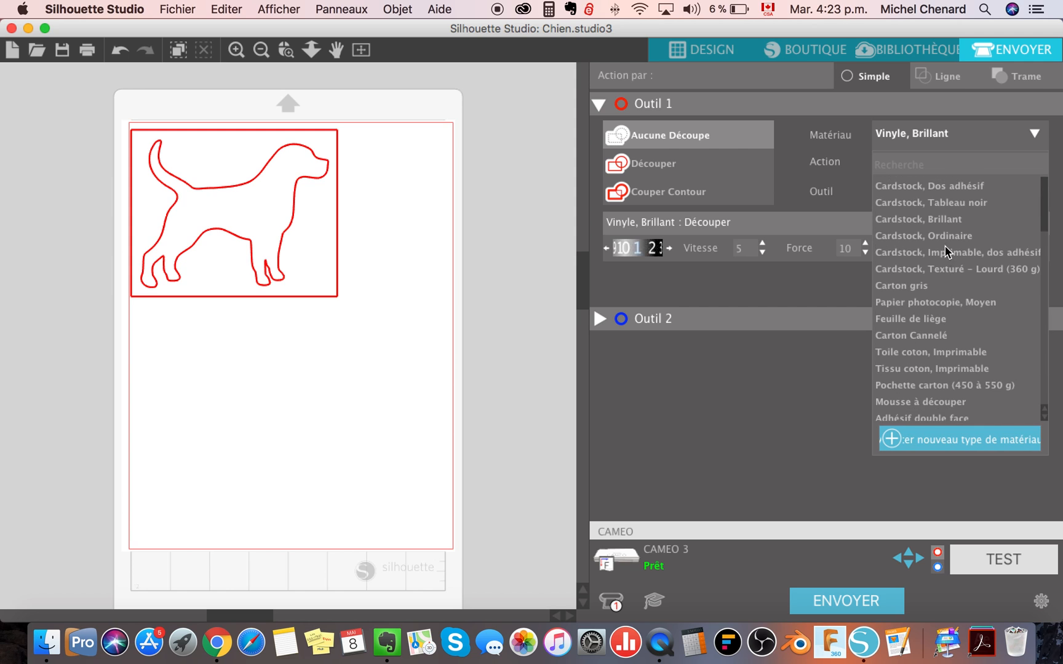
{"action": "left_click", "coordinate": [923, 235]}
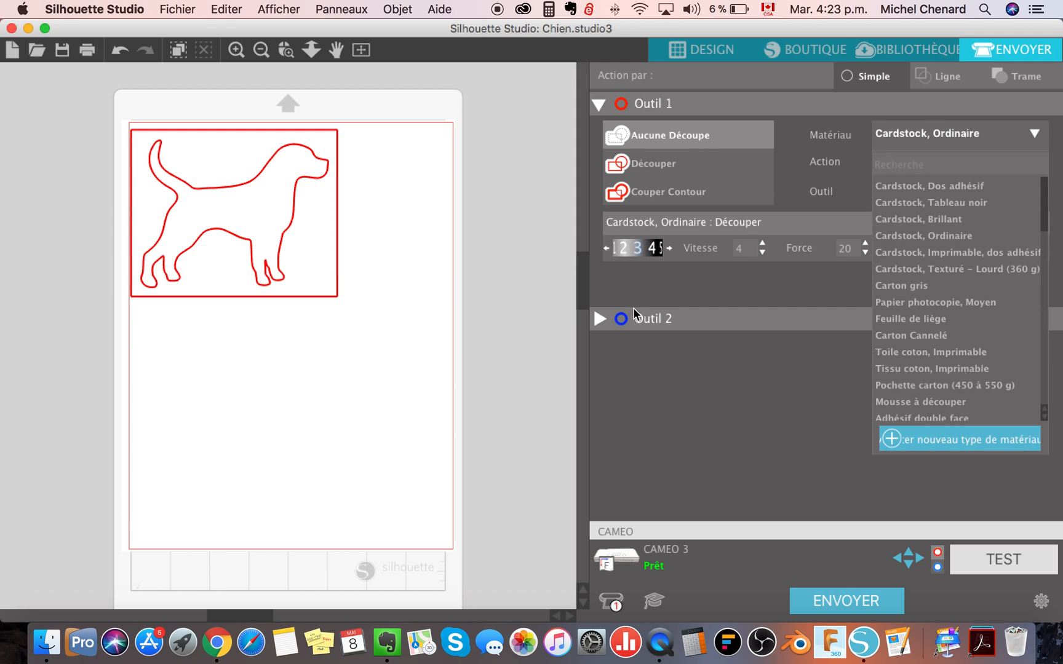